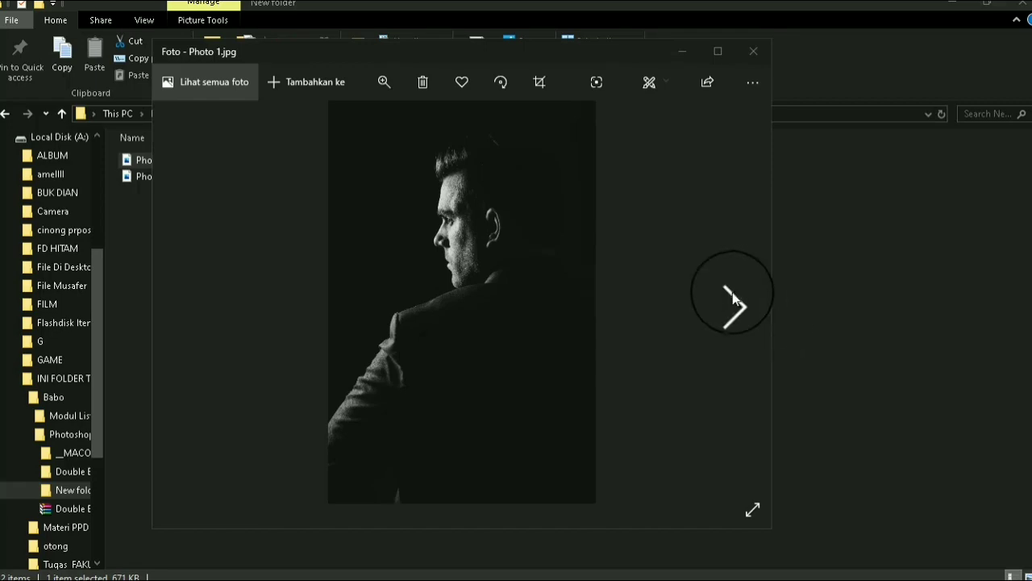
Open Photo 1.jpg from the New folder directory in Photoshop.
{"action": "left_click", "coordinate": [733, 292]}
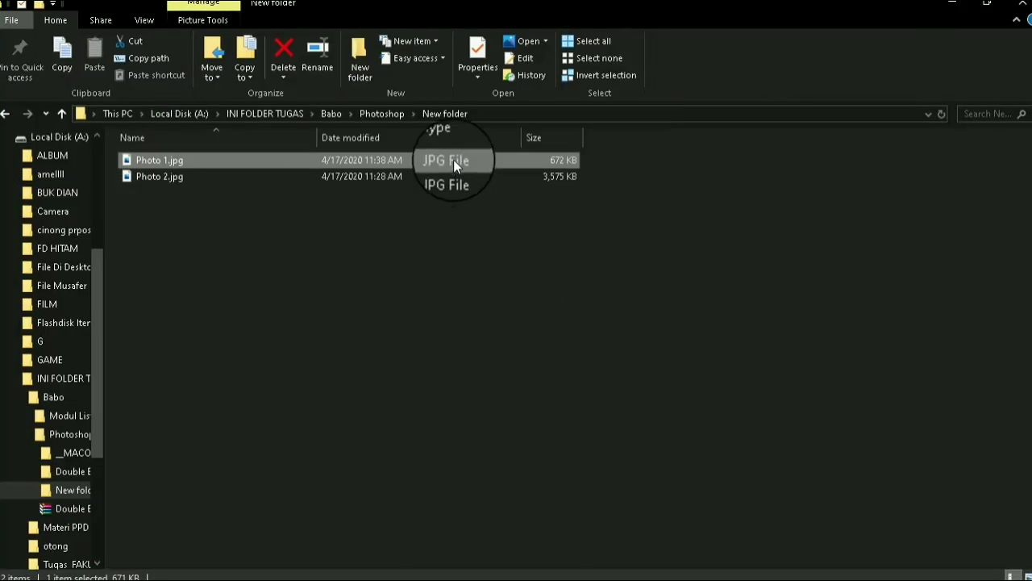
{"action": "double_click", "coordinate": [453, 160]}
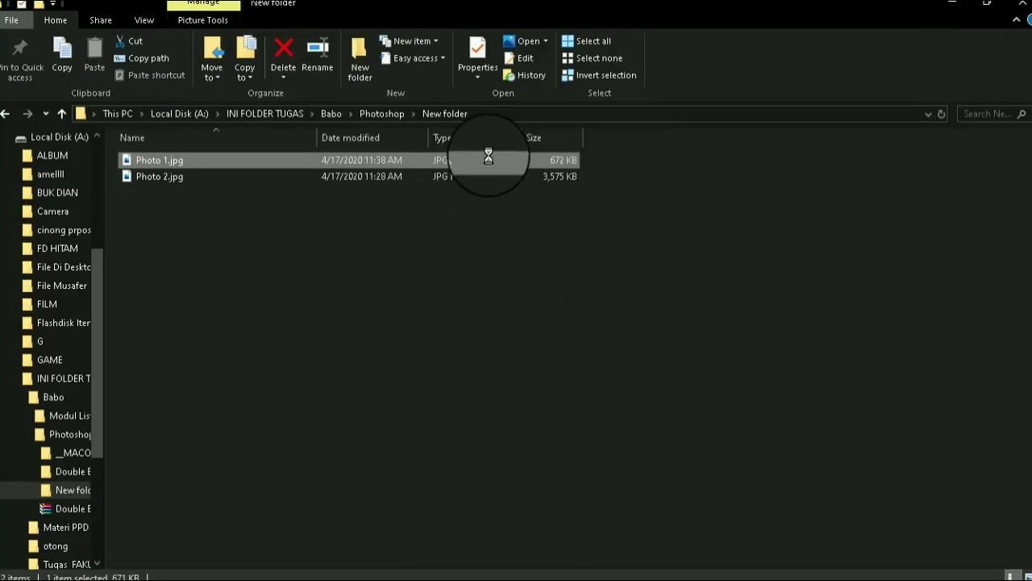
{"action": "right_click", "coordinate": [455, 160]}
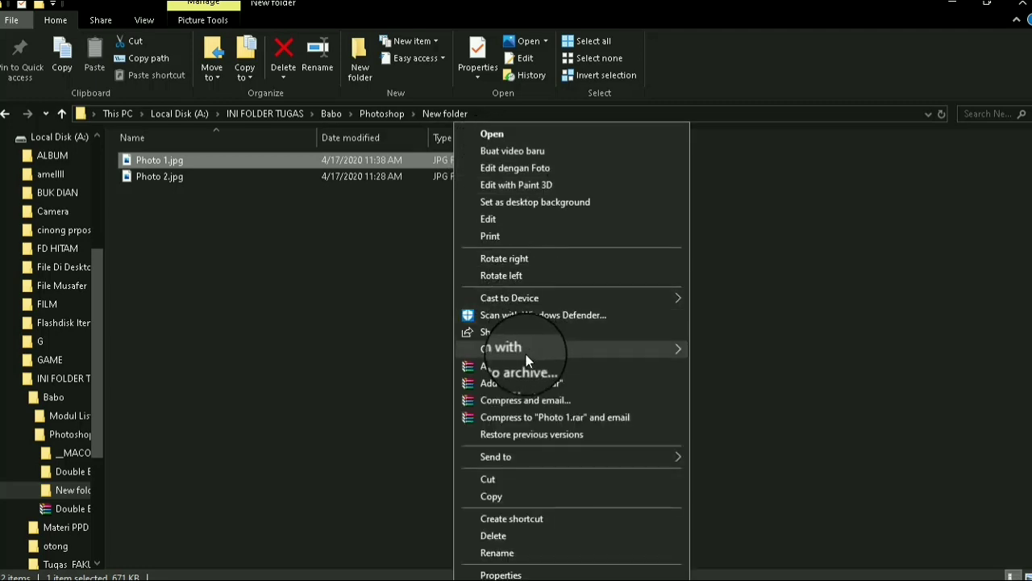
{"action": "left_click", "coordinate": [701, 347]}
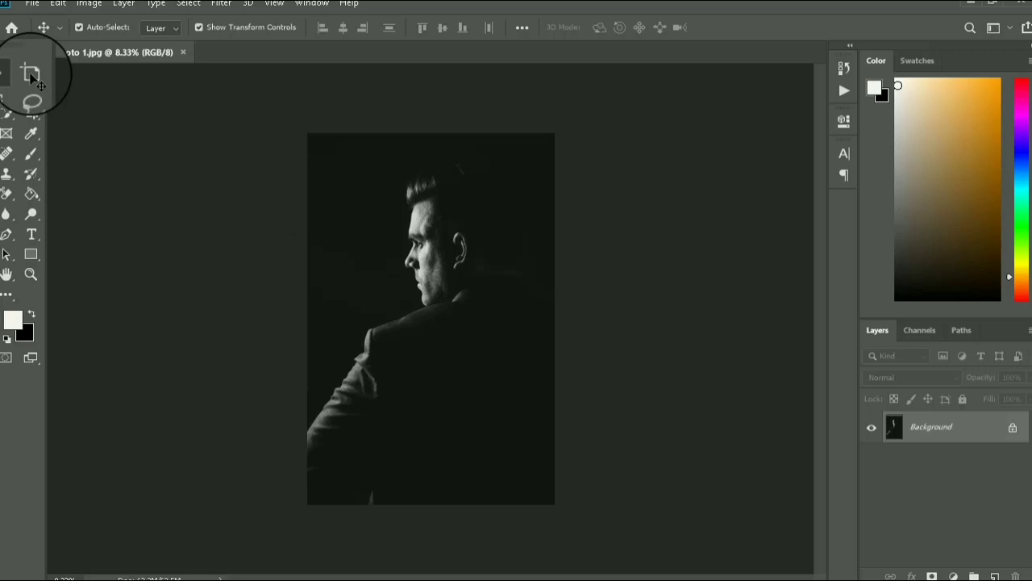
Draw an artboard of about 42 by 67.83 in over the photo with the Artboard tool.
{"action": "left_click", "coordinate": [31, 75]}
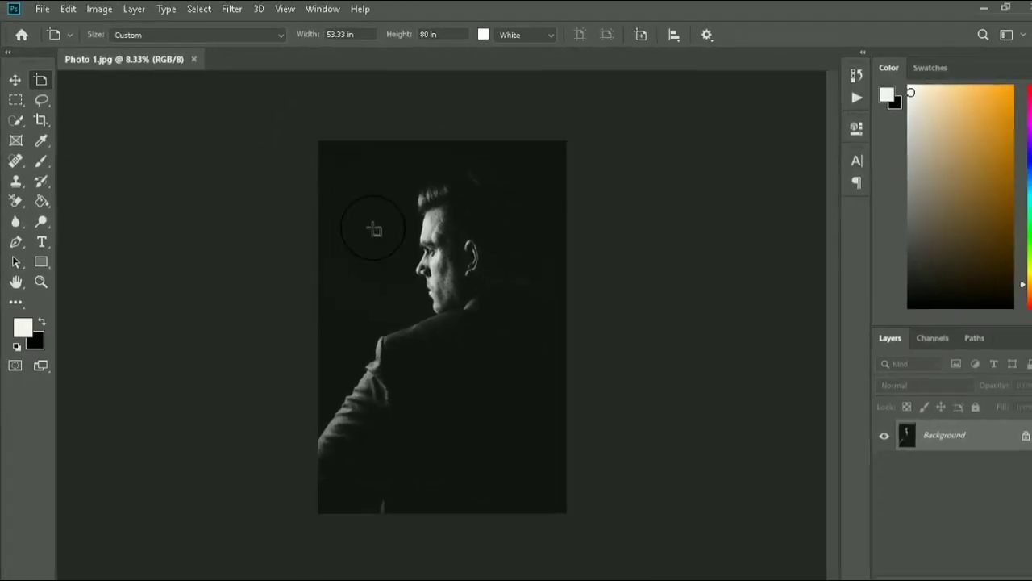
{"action": "left_click_drag", "start_coordinate": [523, 459], "coordinate": [492, 411]}
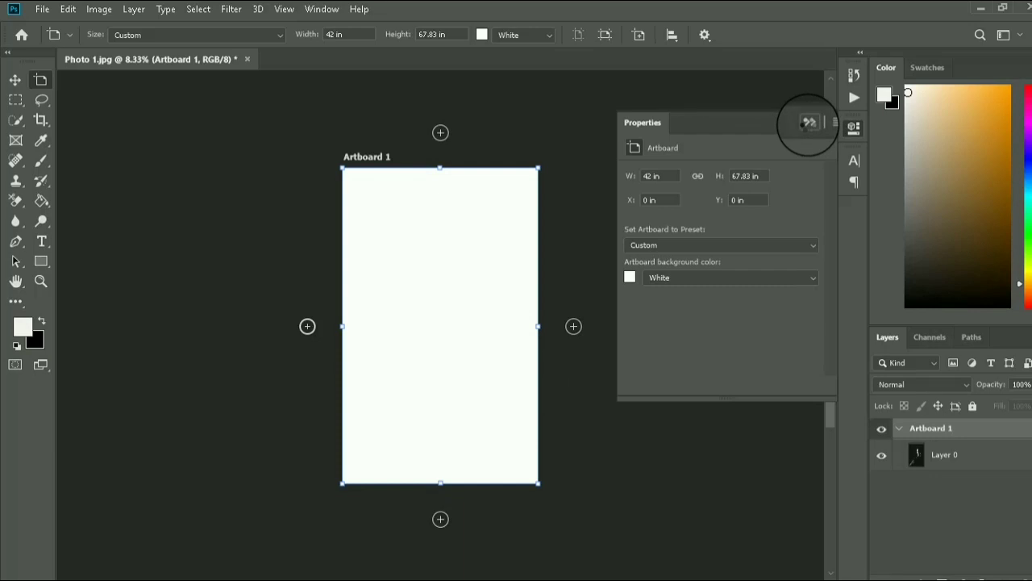
{"action": "left_click", "coordinate": [809, 123]}
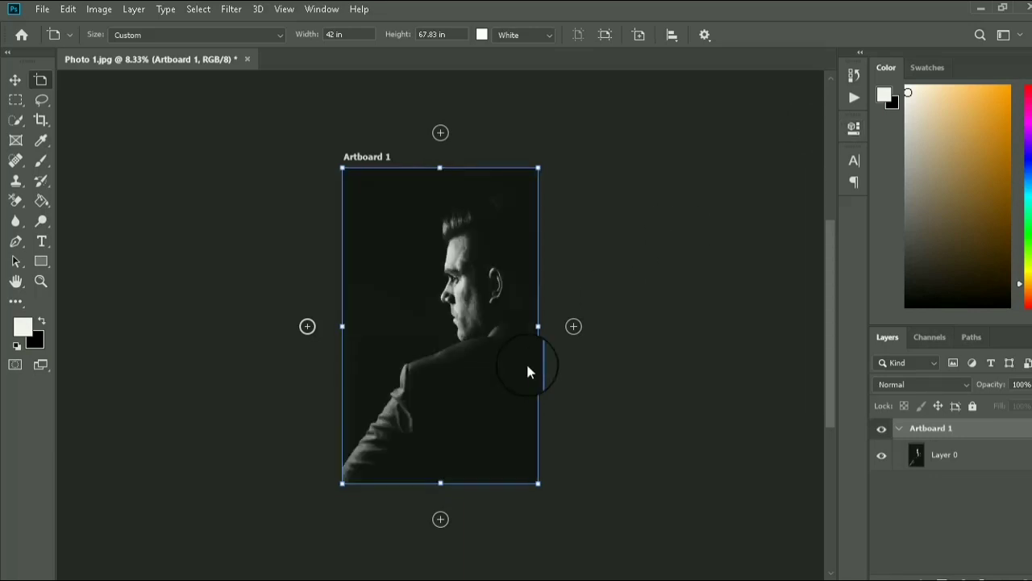
Reposition Layer 0 inside Artboard 1 so the man's portrait covers the whole artboard.
{"action": "left_click", "coordinate": [939, 459]}
{"action": "key", "text": "v"}
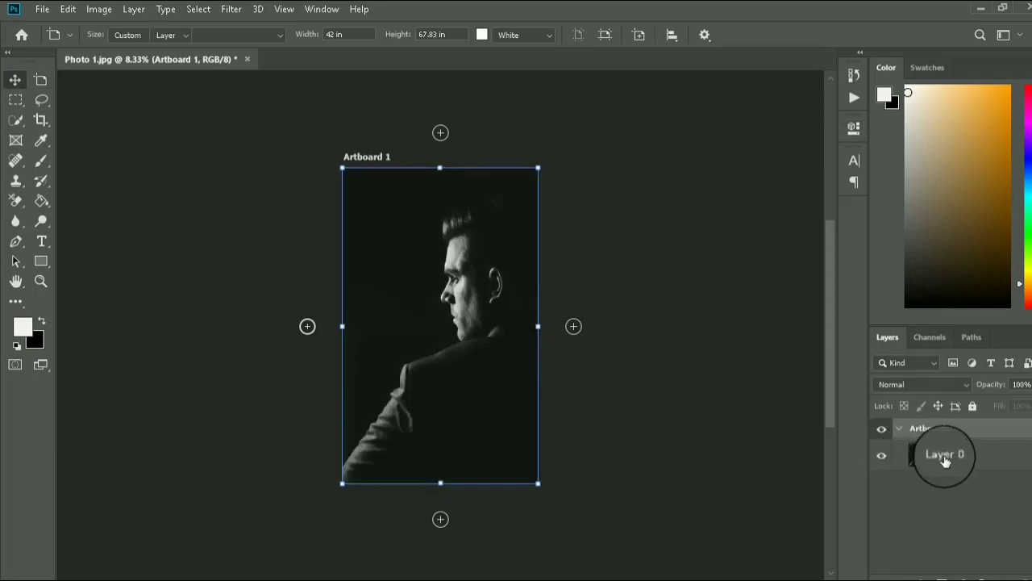
{"action": "key", "text": "ctrl+t"}
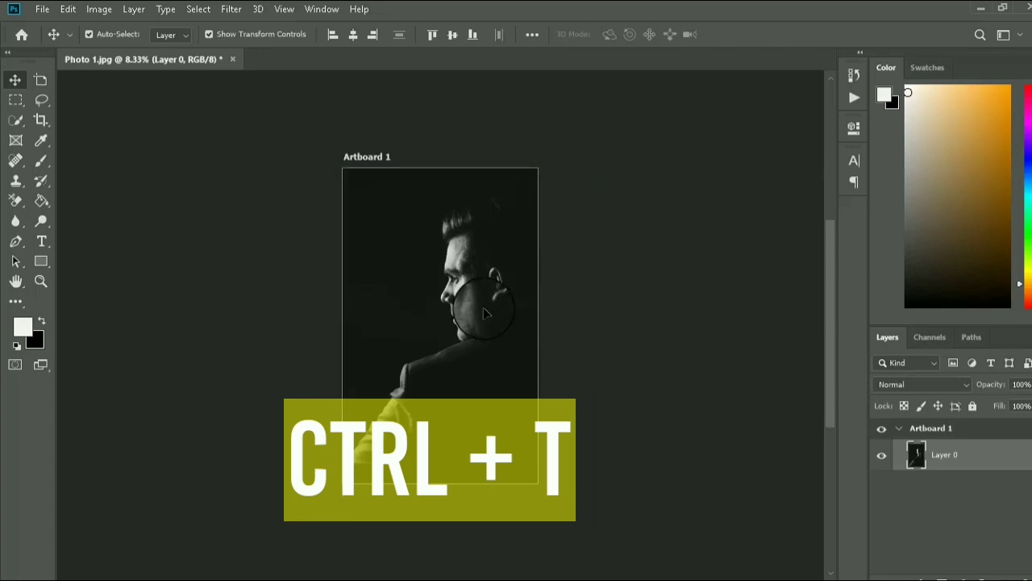
{"action": "left_click_drag", "start_coordinate": [479, 313], "coordinate": [502, 357]}
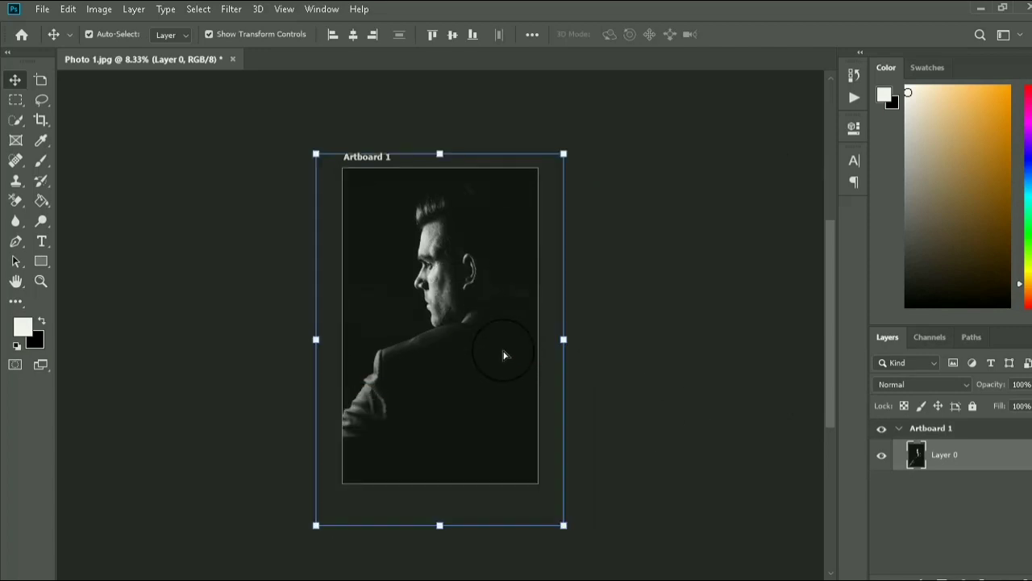
{"action": "key", "text": "Return"}
{"action": "left_click", "coordinate": [669, 370]}
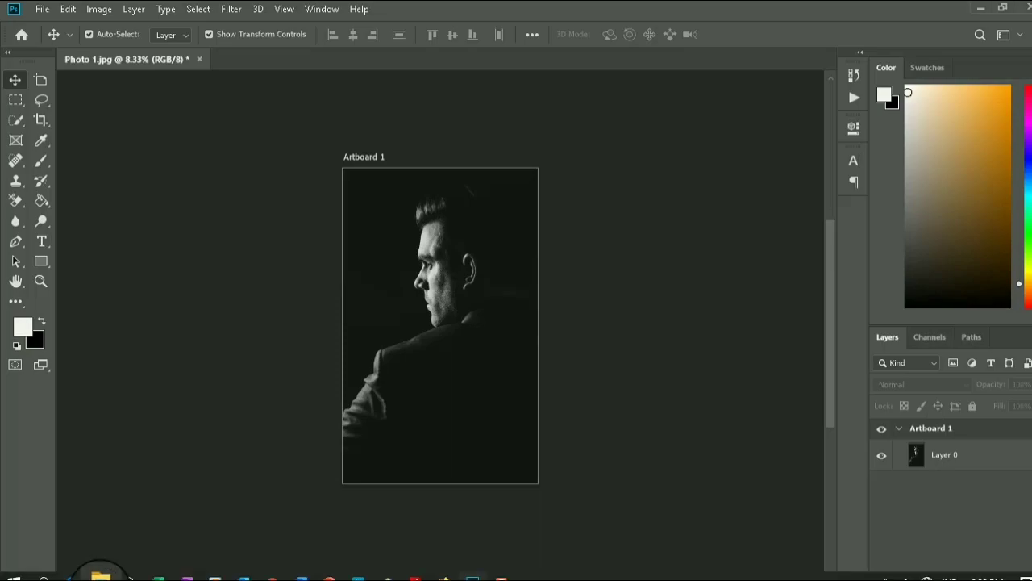
Switch to File Explorer and place Photo 2.jpg from New folder into the Photoshop document.
{"action": "mouse_move", "coordinate": [100, 574]}
{"action": "key", "text": "alt+Tab"}
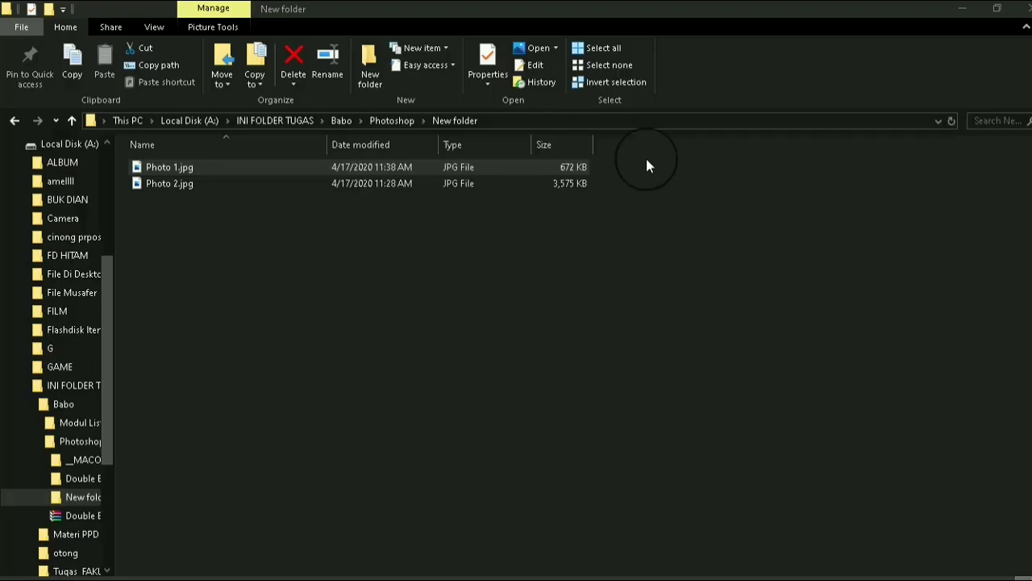
{"action": "left_click", "coordinate": [998, 10]}
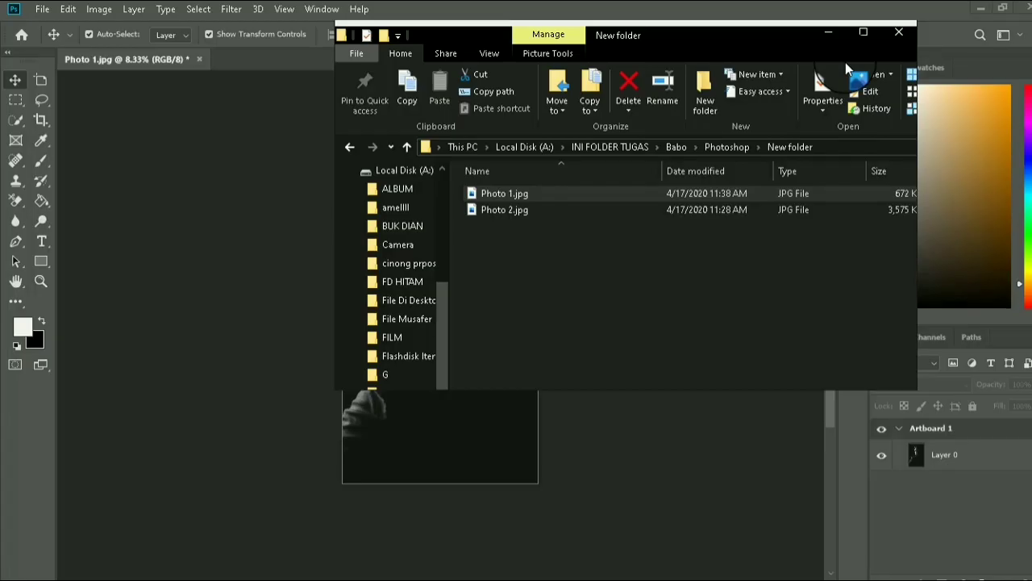
{"action": "left_click", "coordinate": [623, 208]}
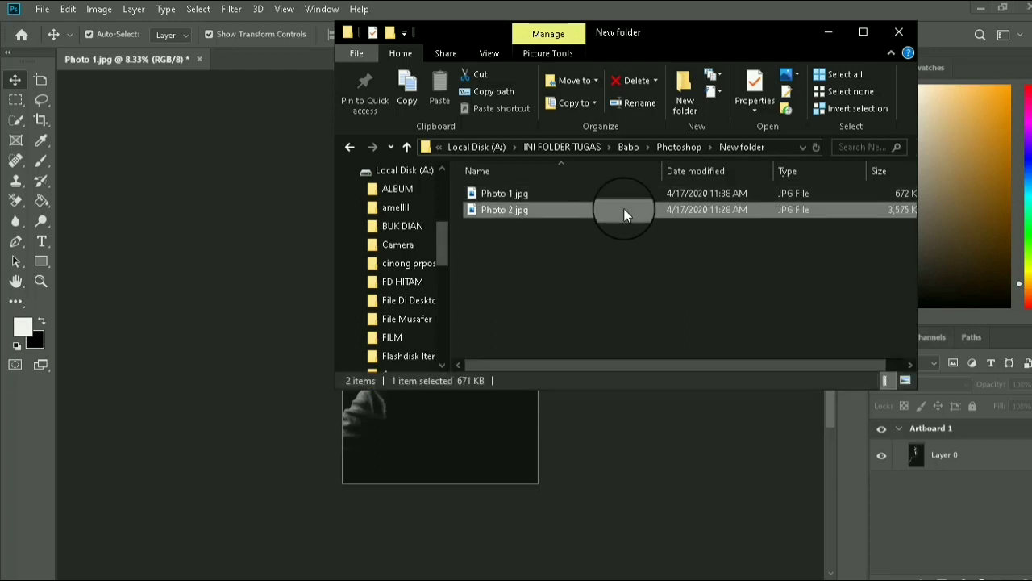
{"action": "left_click_drag", "start_coordinate": [623, 208], "coordinate": [487, 437]}
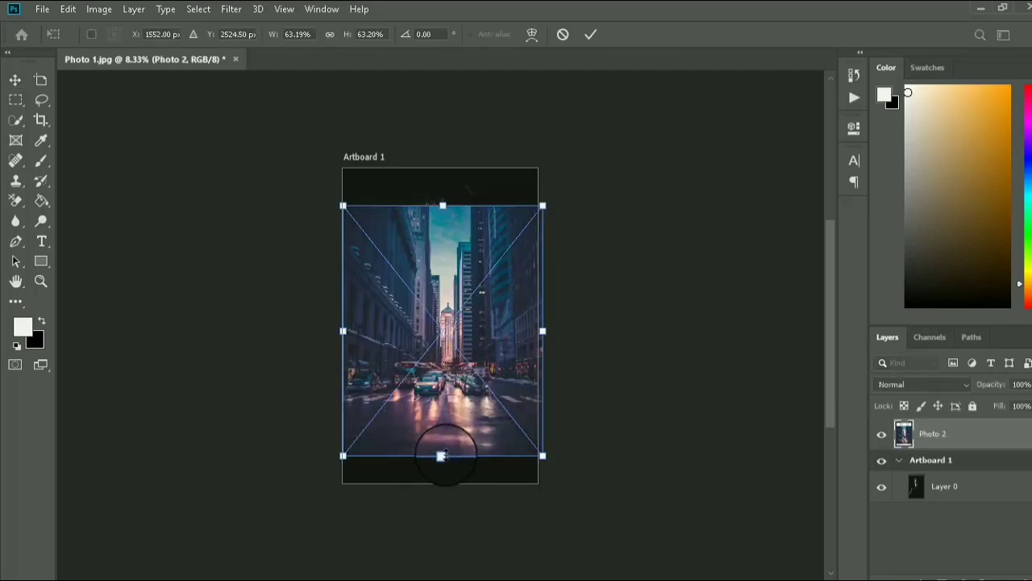
Scale the placed Photo 2 to about 79.5% so it spans the artboard's full height.
{"action": "left_click_drag", "start_coordinate": [442, 456], "coordinate": [443, 483]}
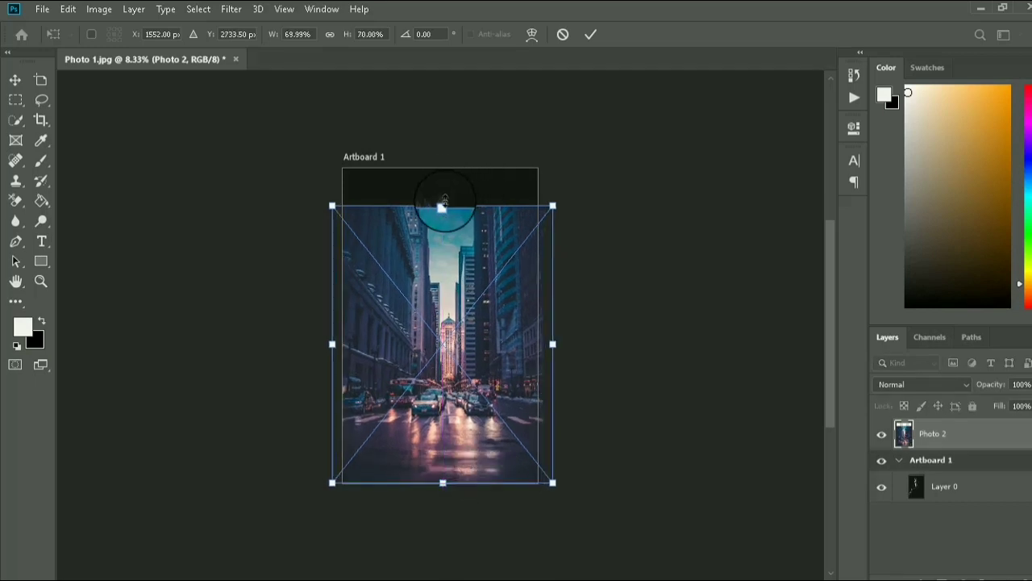
{"action": "left_click_drag", "start_coordinate": [441, 204], "coordinate": [444, 168]}
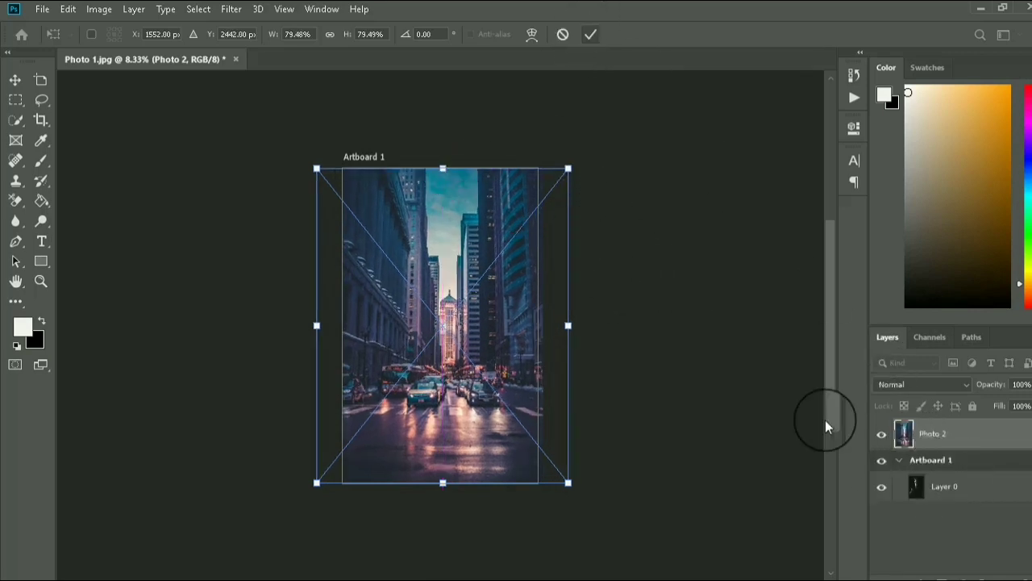
{"action": "left_click", "coordinate": [590, 34]}
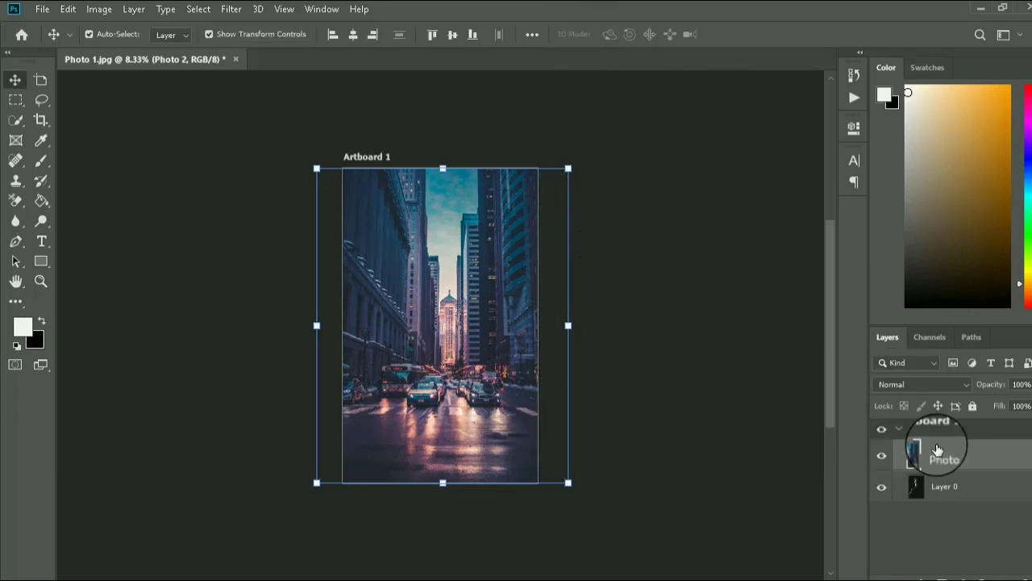
Move Layer 0 above Photo 2 in the layer stack of Artboard 1.
{"action": "left_click", "coordinate": [938, 494]}
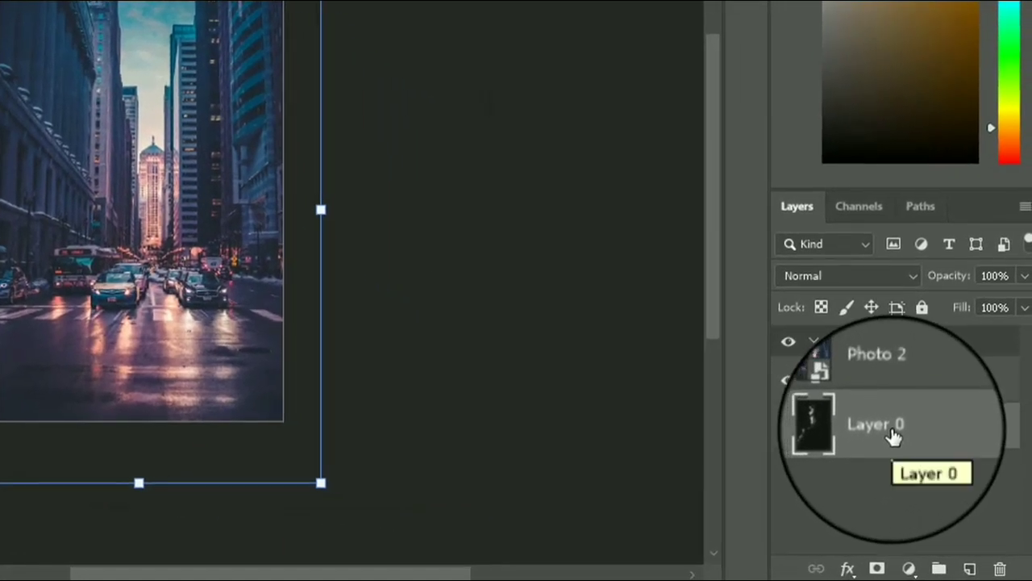
{"action": "left_click_drag", "start_coordinate": [868, 428], "coordinate": [874, 369]}
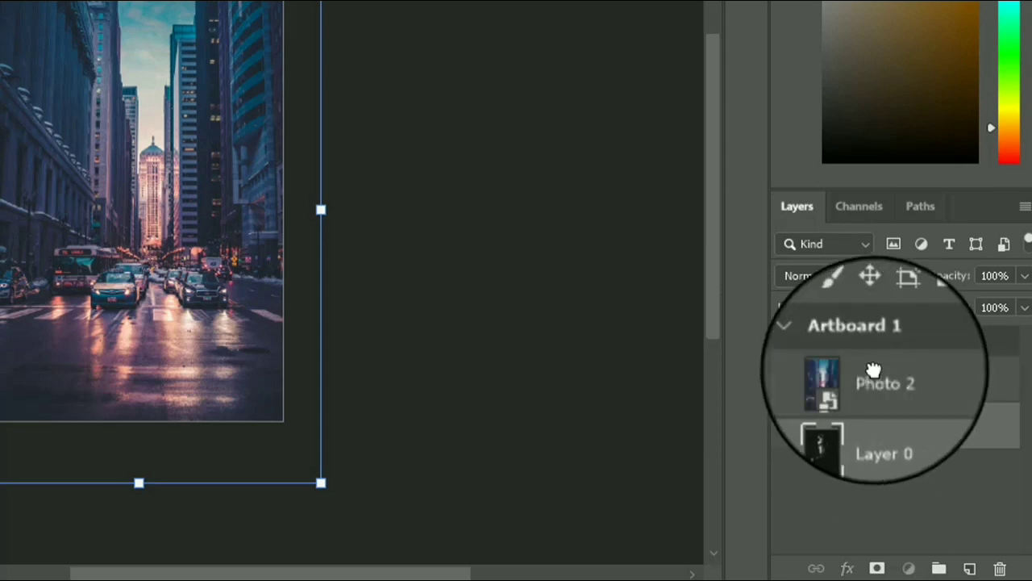
{"action": "left_click_drag", "start_coordinate": [873, 370], "coordinate": [874, 369]}
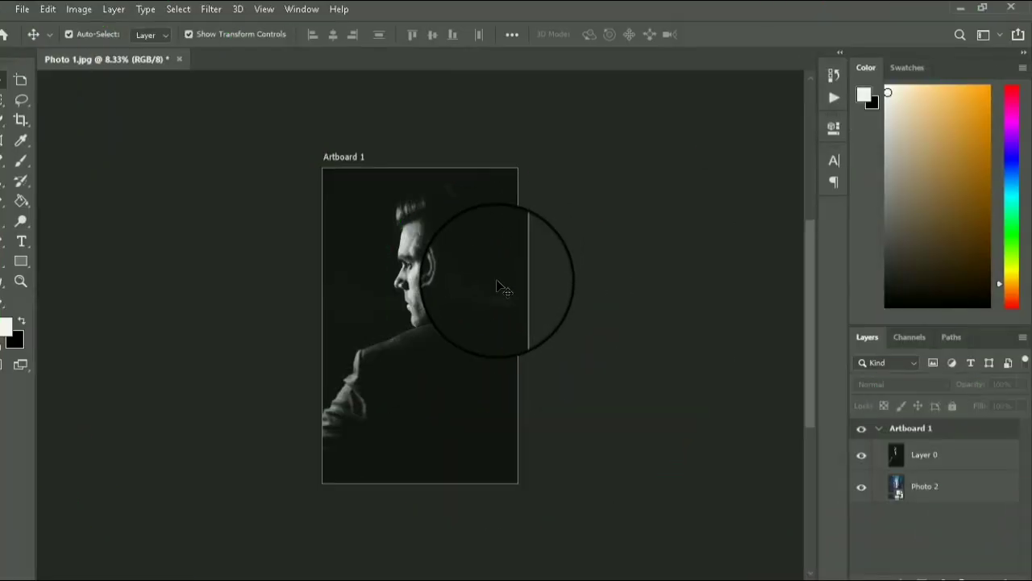
Turn off the R channel for Layer 0 in its Blending Options and apply the layer style.
{"action": "left_click", "coordinate": [935, 458]}
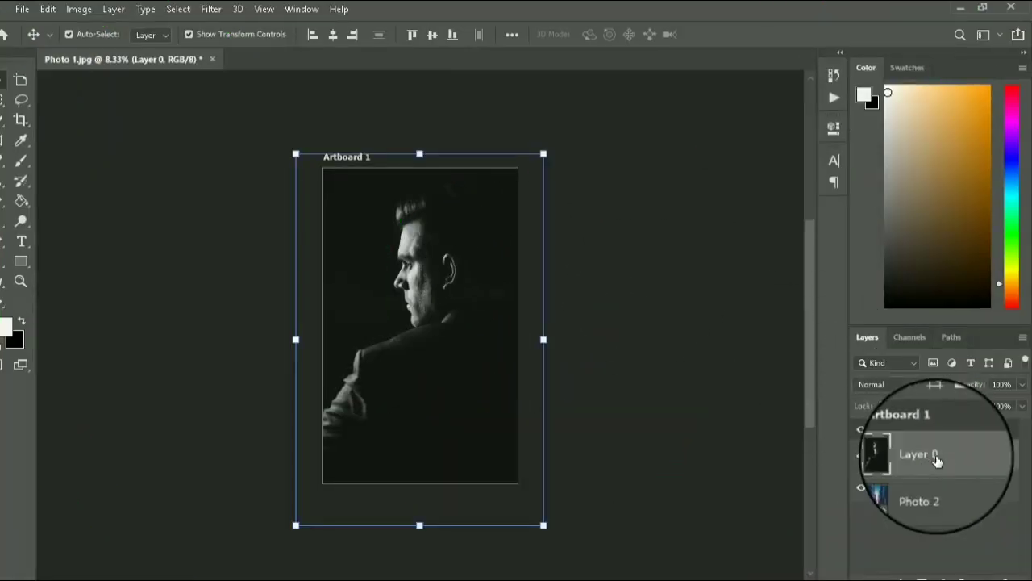
{"action": "right_click", "coordinate": [935, 458]}
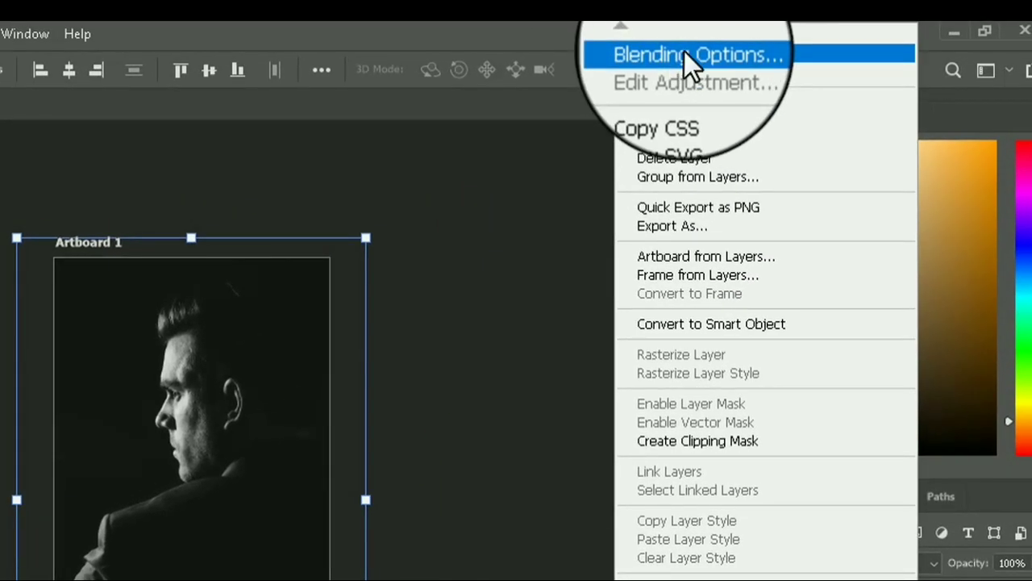
{"action": "left_click", "coordinate": [683, 54]}
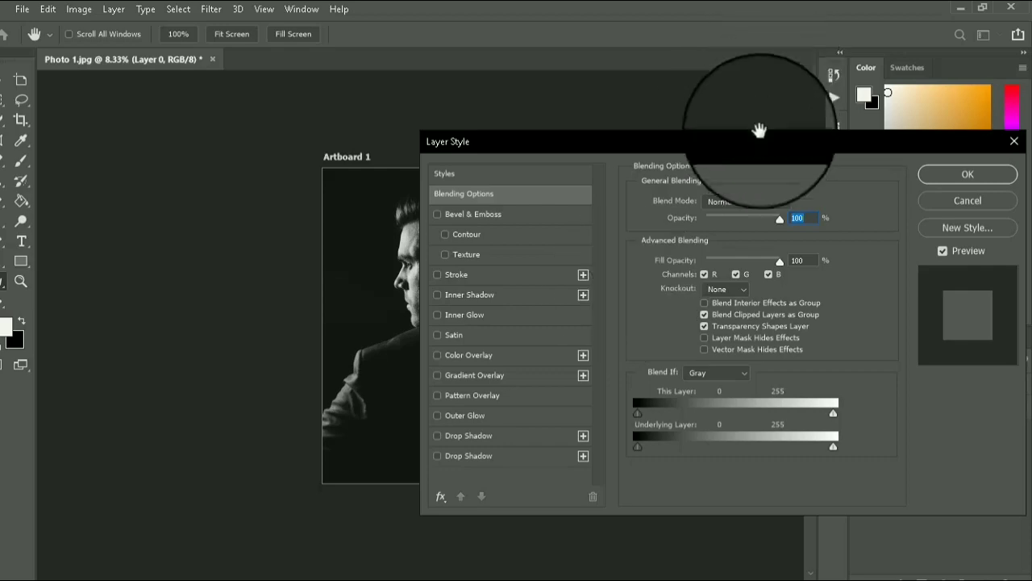
{"action": "left_click_drag", "start_coordinate": [765, 154], "coordinate": [803, 153]}
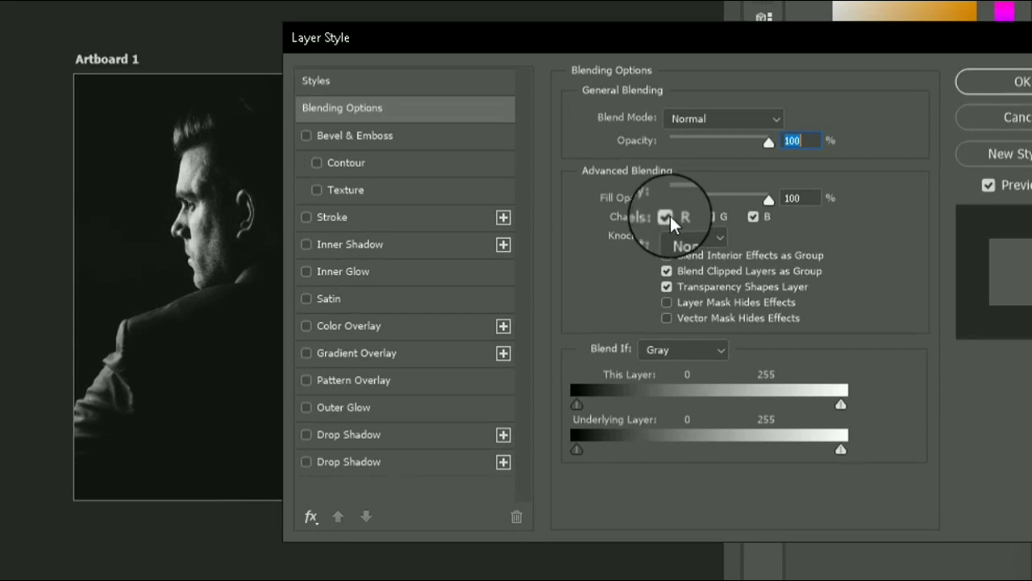
{"action": "left_click", "coordinate": [669, 215]}
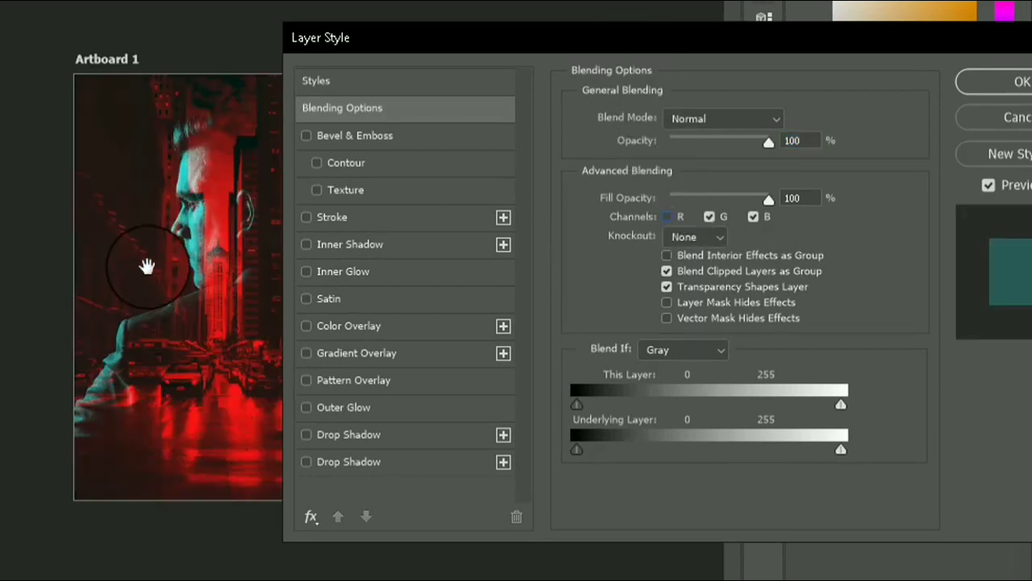
{"action": "left_click", "coordinate": [991, 83]}
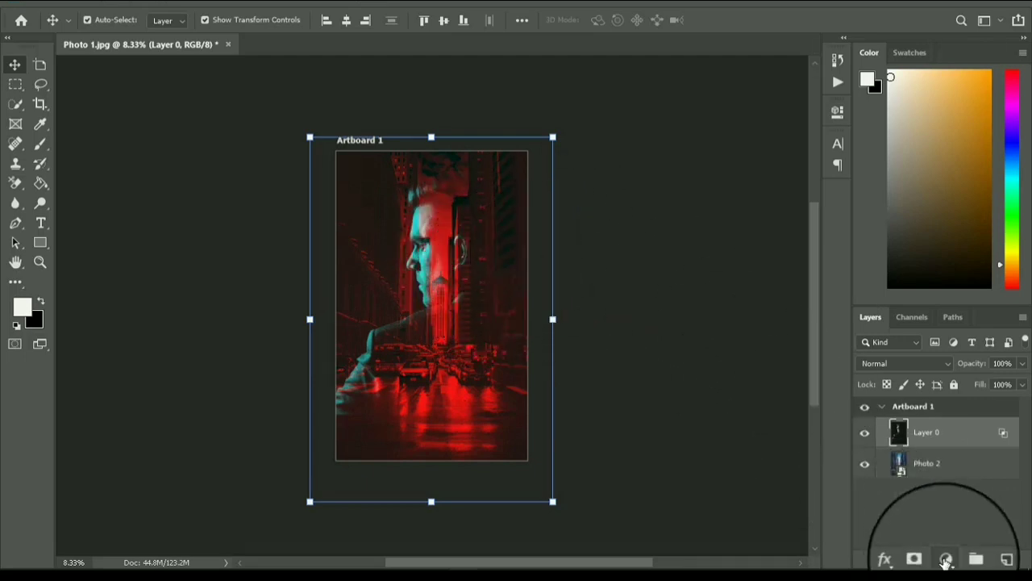
Add a Color Balance adjustment layer with midtones at Cyan-Red -69, Magenta-Green -30 and Yellow-Blue +39.
{"action": "left_click", "coordinate": [945, 558]}
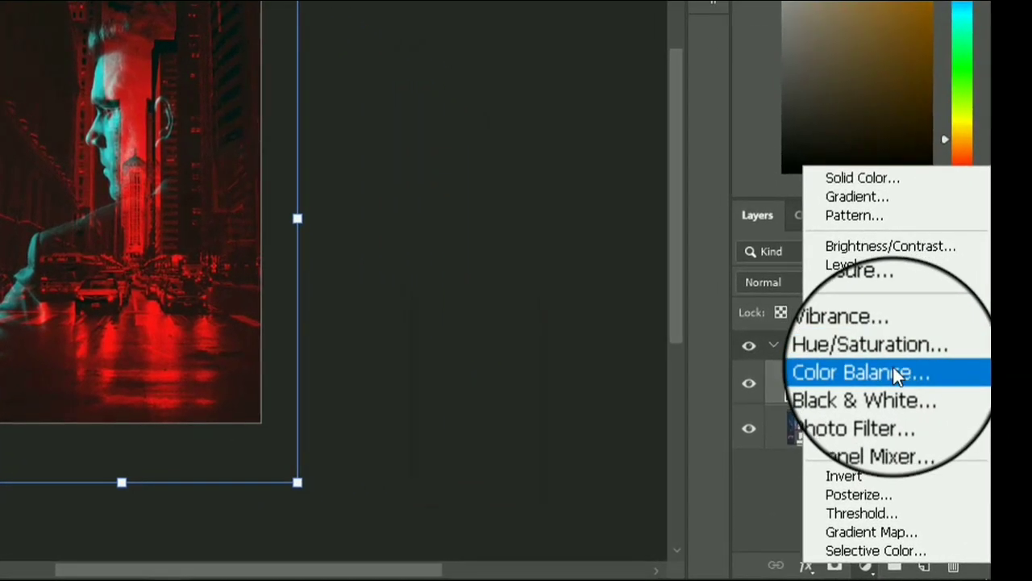
{"action": "left_click", "coordinate": [935, 423]}
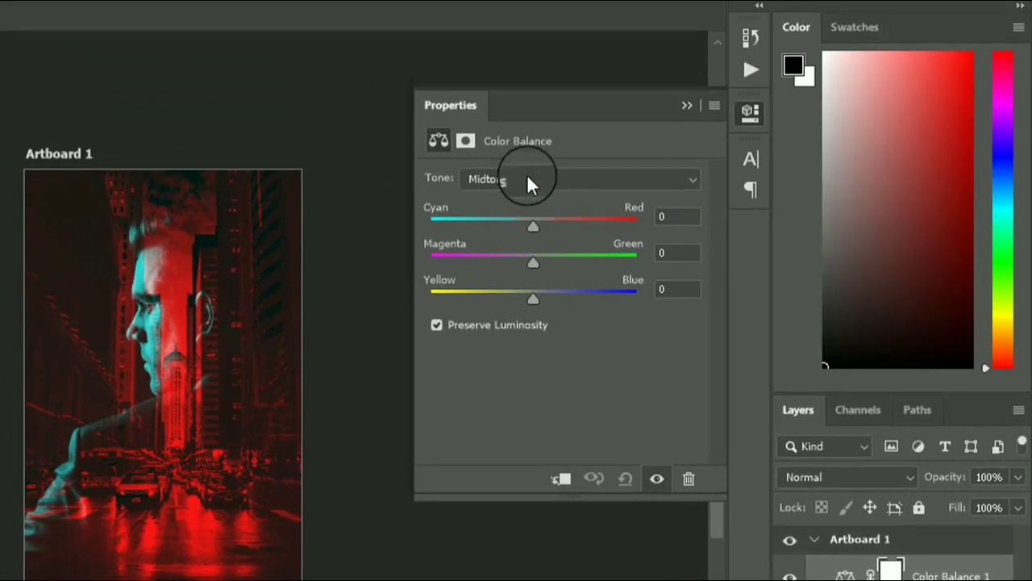
{"action": "left_click", "coordinate": [526, 179]}
{"action": "left_click", "coordinate": [527, 179]}
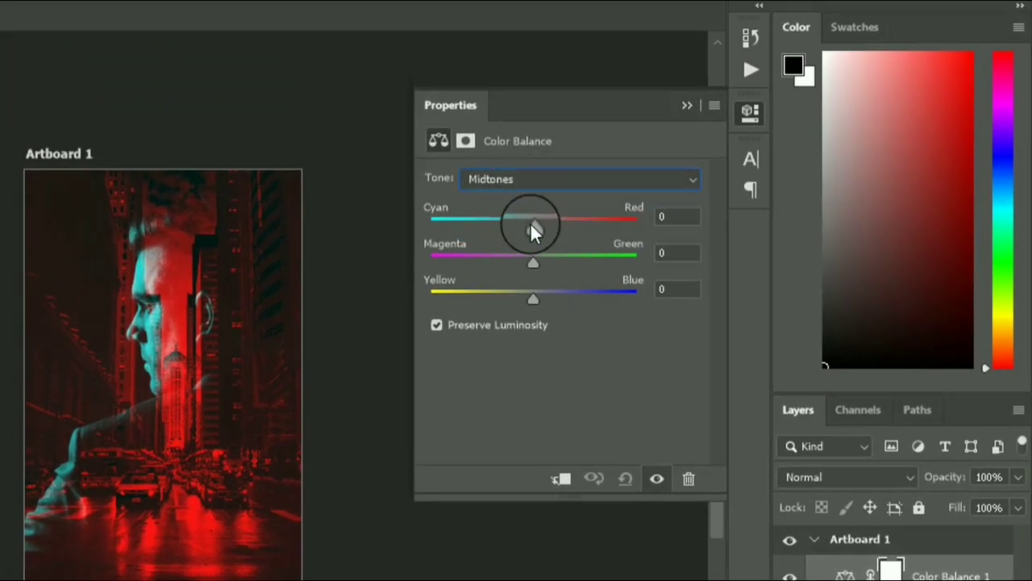
{"action": "left_click_drag", "start_coordinate": [532, 223], "coordinate": [463, 211]}
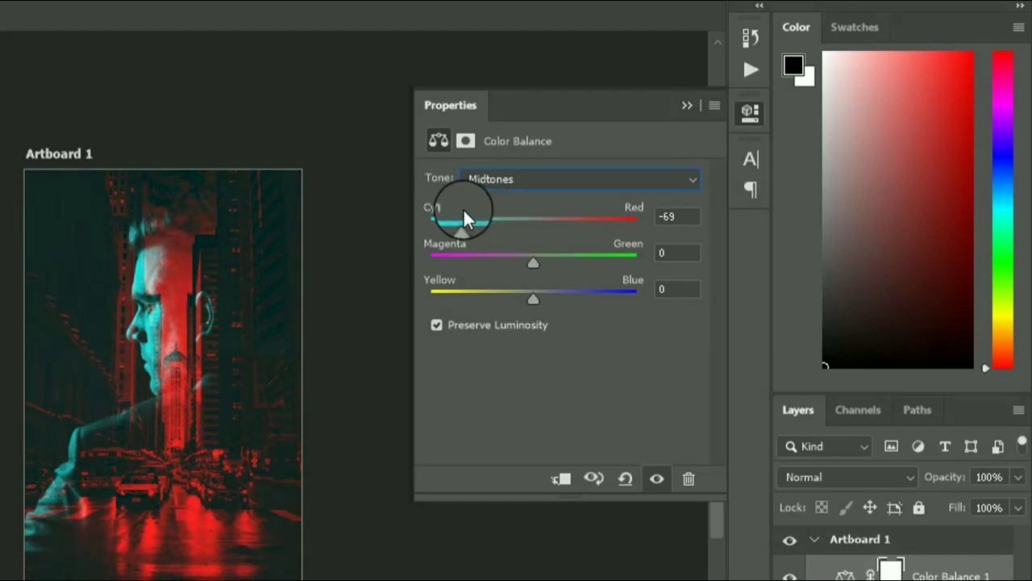
{"action": "left_click_drag", "start_coordinate": [531, 259], "coordinate": [501, 253]}
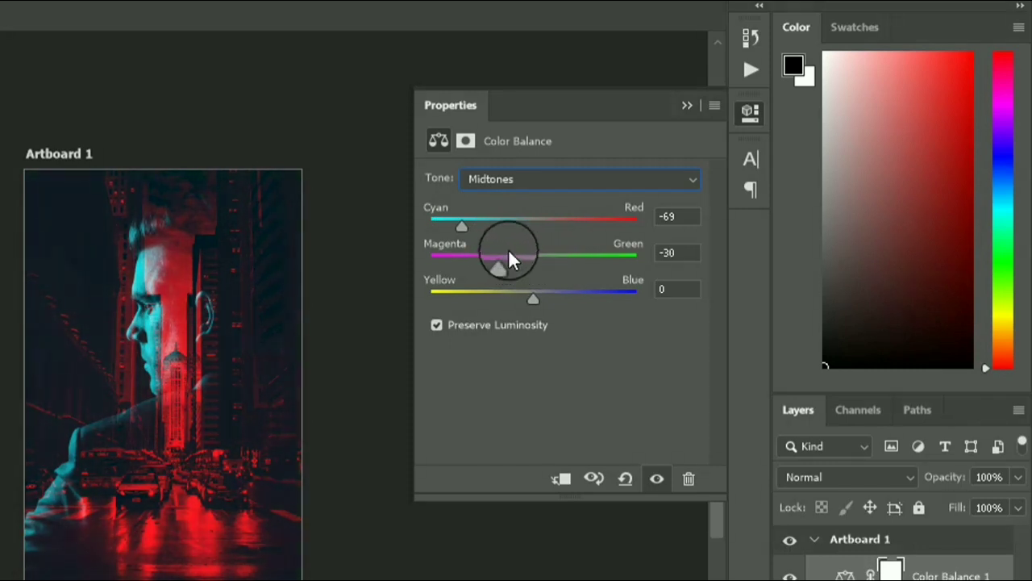
{"action": "left_click_drag", "start_coordinate": [533, 296], "coordinate": [570, 300]}
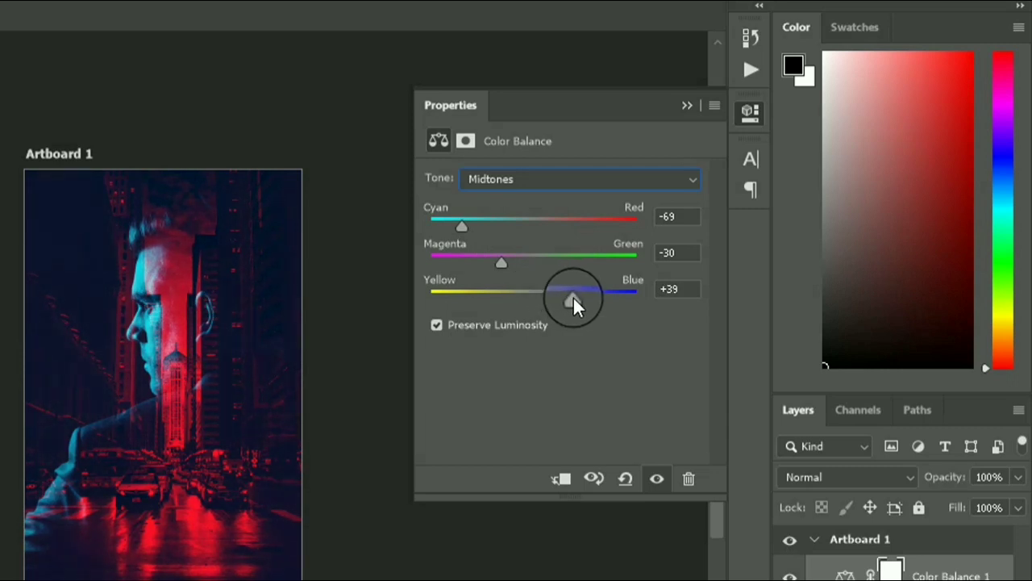
Set the Color Balance shadows to Cyan-Red -38, Magenta-Green -19 and Yellow-Blue -35.
{"action": "left_click", "coordinate": [559, 180]}
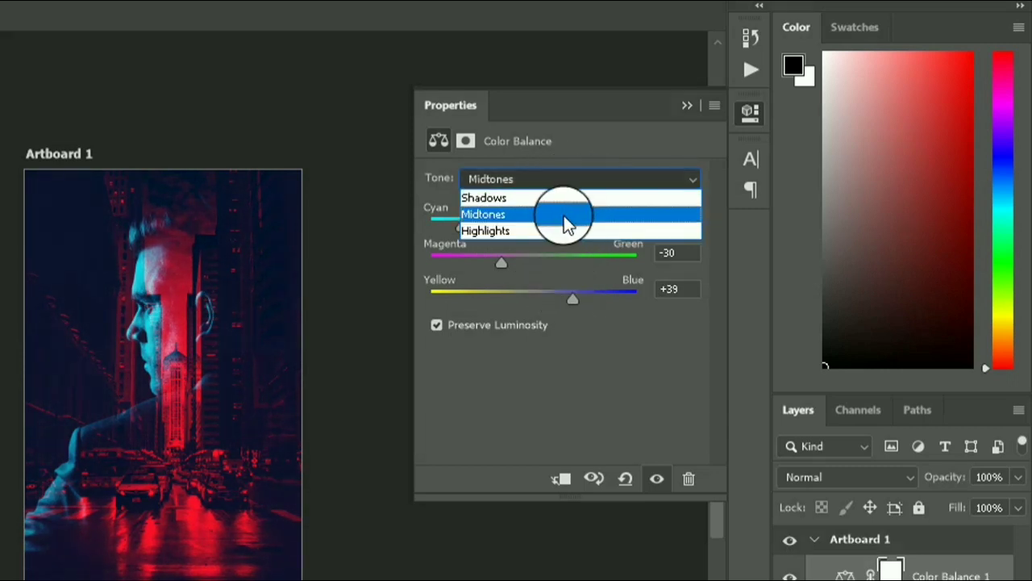
{"action": "left_click", "coordinate": [567, 198]}
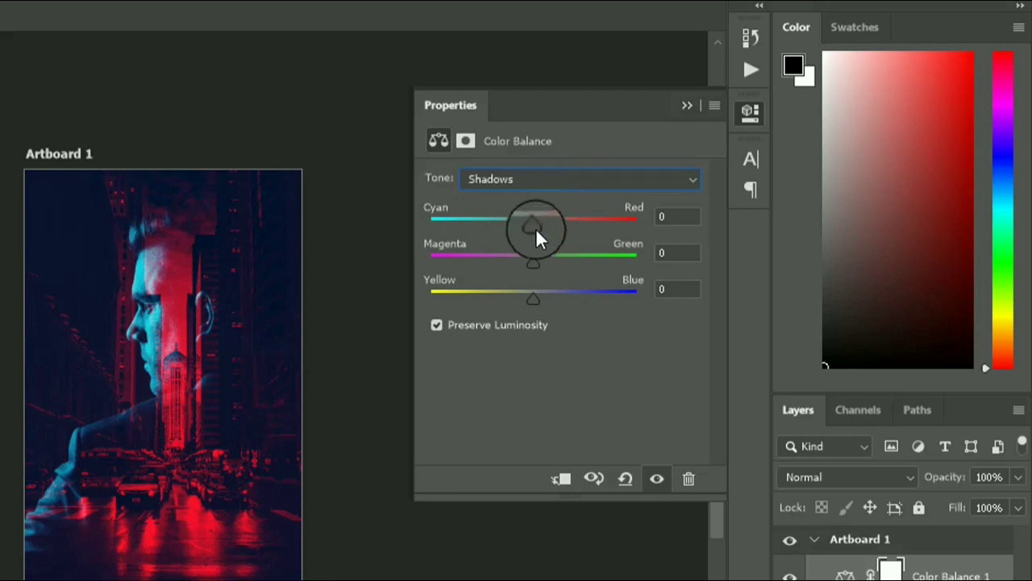
{"action": "left_click_drag", "start_coordinate": [535, 229], "coordinate": [498, 295]}
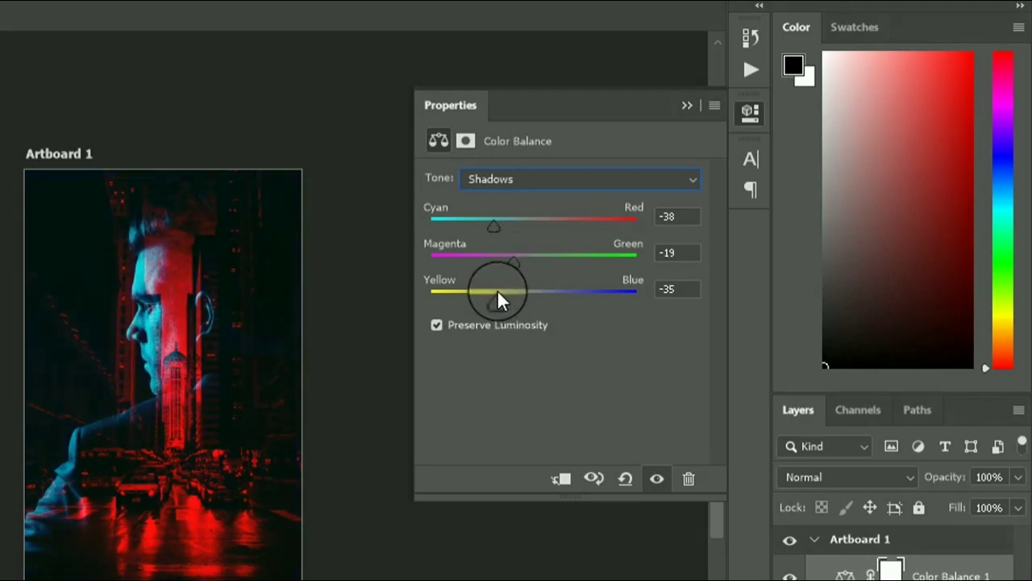
Set the Color Balance highlights to Cyan-Red -28 and close the adjustment's properties.
{"action": "left_click", "coordinate": [561, 184]}
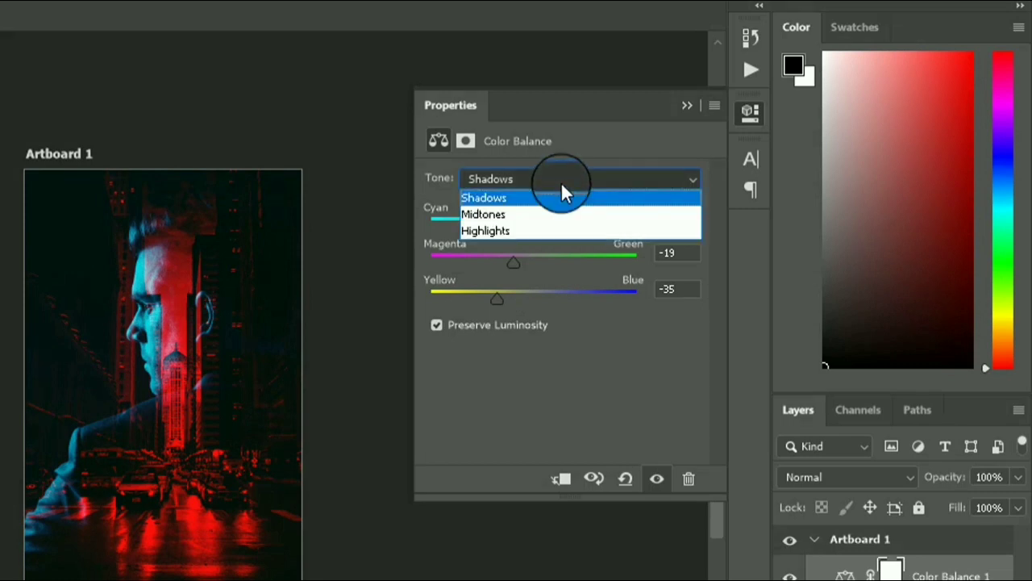
{"action": "left_click", "coordinate": [546, 232]}
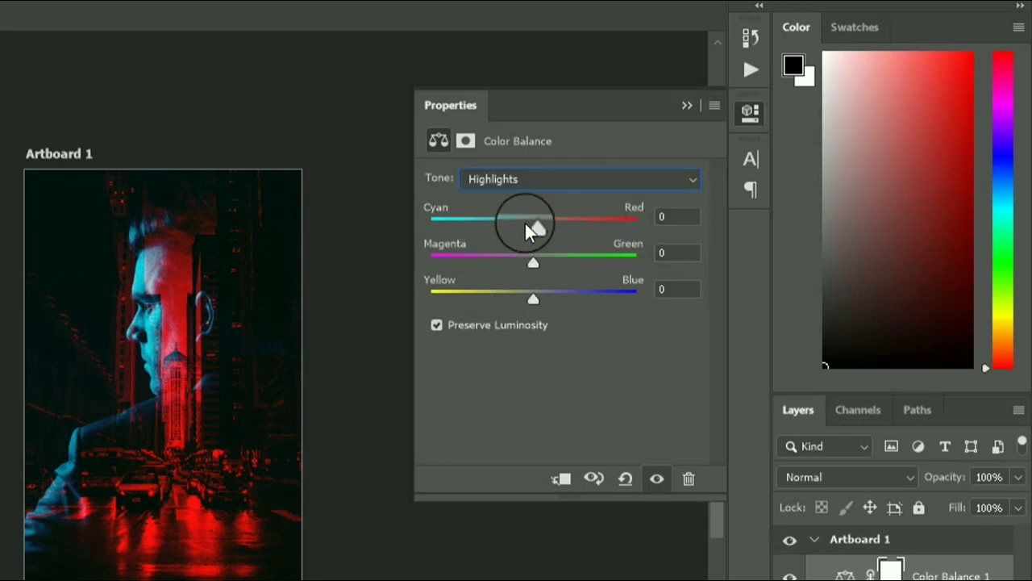
{"action": "mouse_move", "coordinate": [534, 227]}
{"action": "left_mouse_down"}
{"action": "mouse_move", "coordinate": [553, 224]}
{"action": "mouse_move", "coordinate": [574, 240]}
{"action": "mouse_move", "coordinate": [513, 230]}
{"action": "left_mouse_up"}
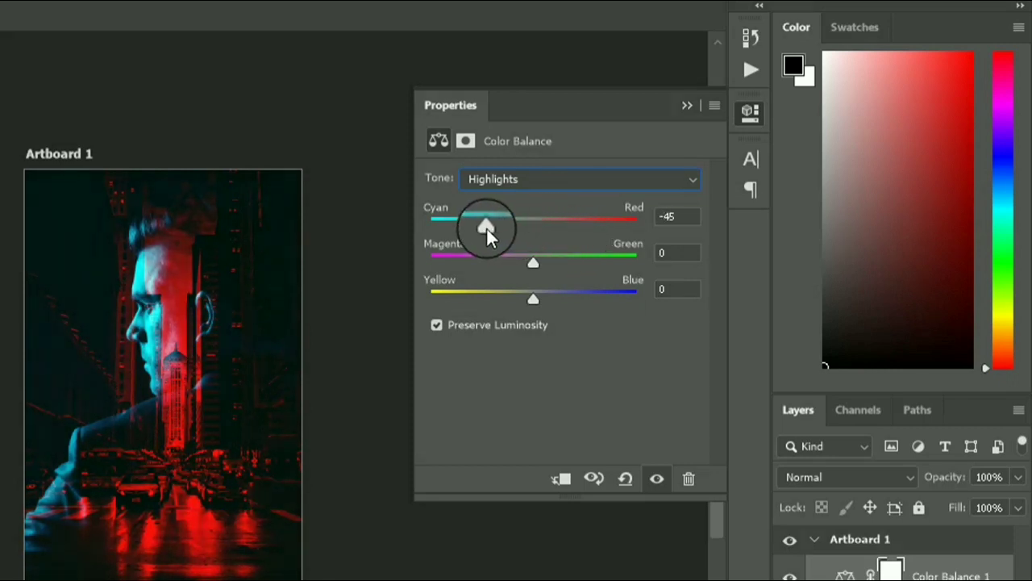
{"action": "left_click_drag", "start_coordinate": [501, 228], "coordinate": [504, 229]}
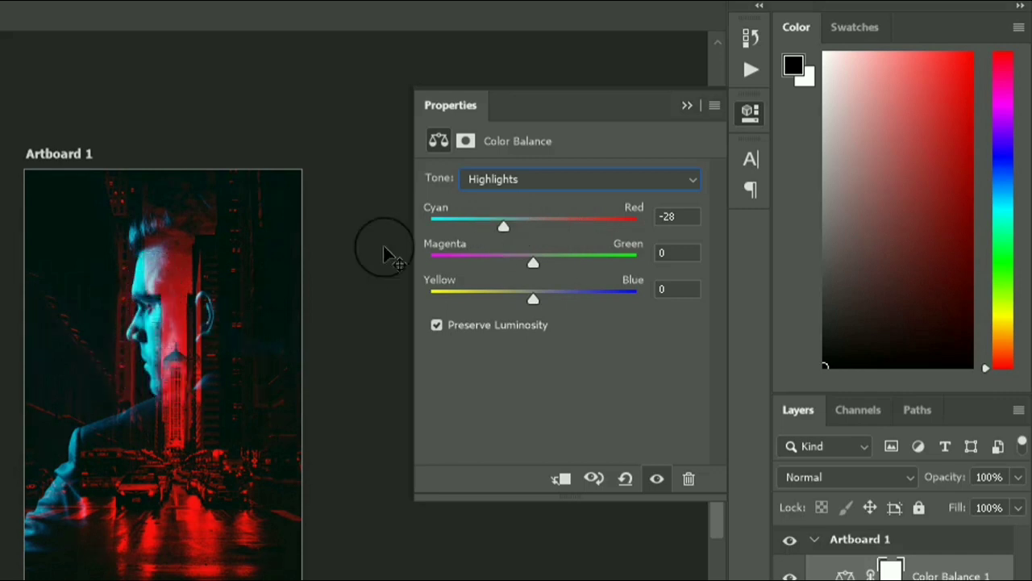
{"action": "left_click", "coordinate": [687, 107]}
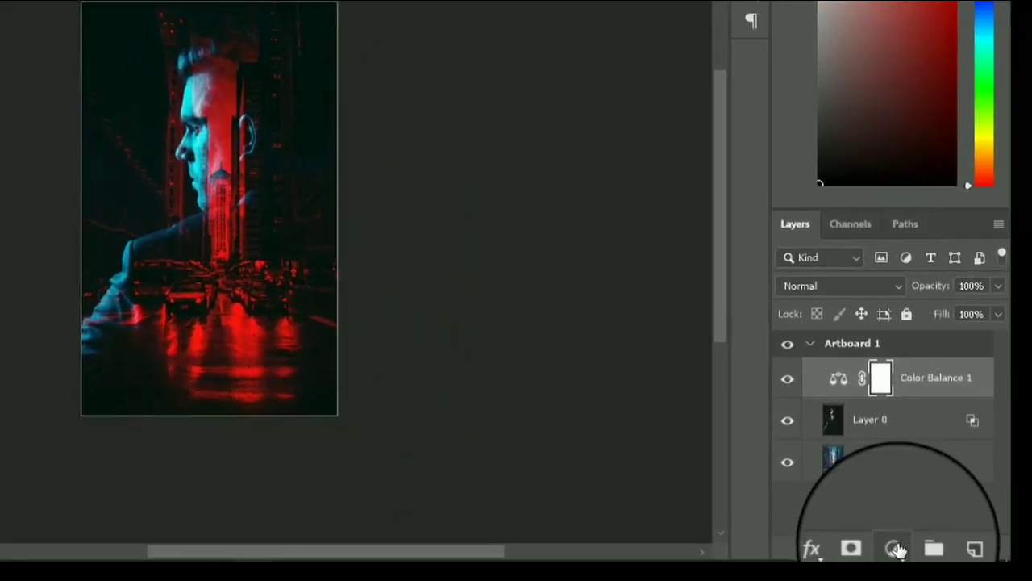
Add a Levels adjustment layer, apply the automatic correction and set the RGB white input level to 255.
{"action": "left_click", "coordinate": [941, 579]}
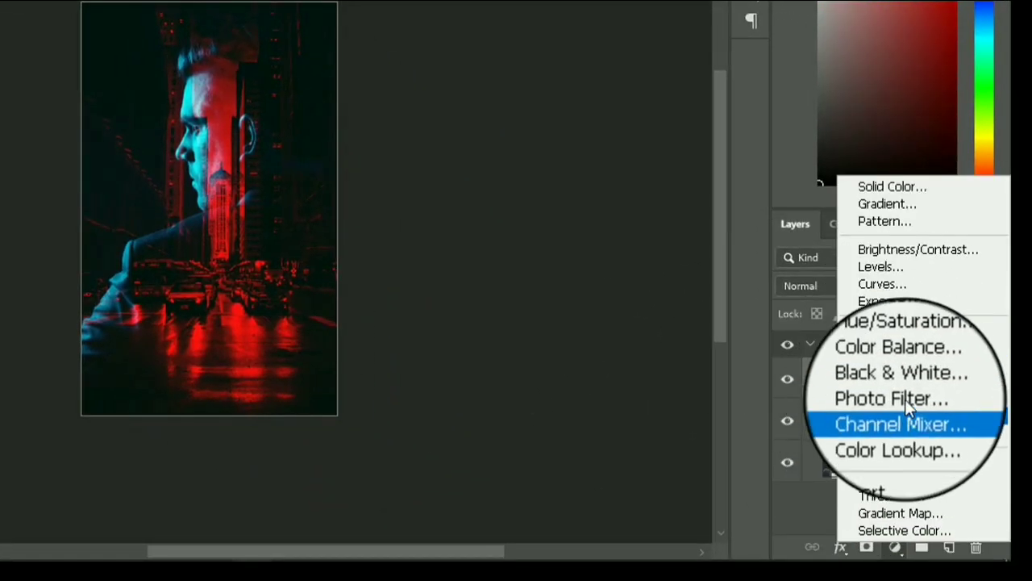
{"action": "left_click", "coordinate": [788, 302]}
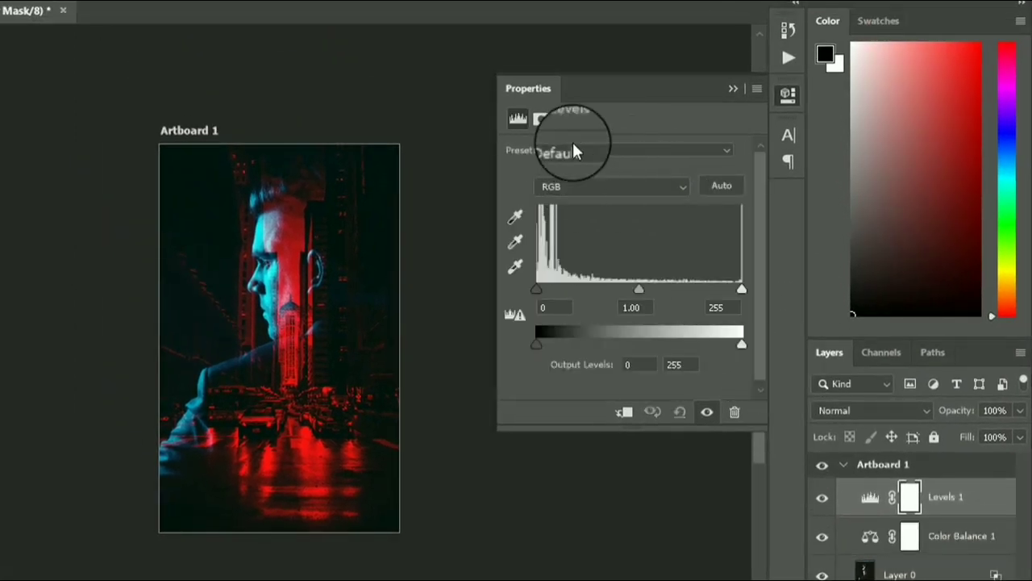
{"action": "left_click", "coordinate": [718, 188]}
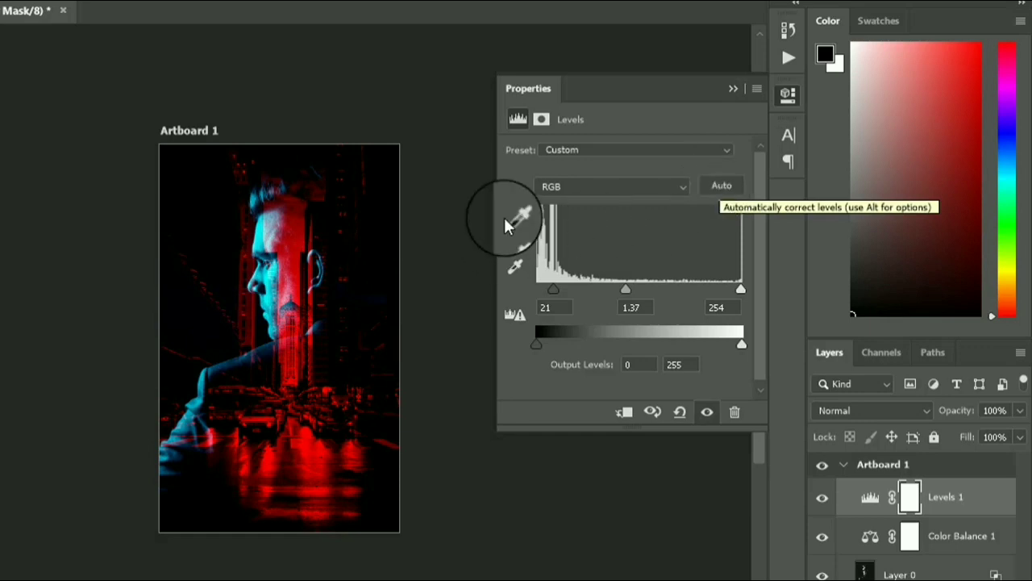
{"action": "mouse_move", "coordinate": [626, 289]}
{"action": "left_mouse_down"}
{"action": "mouse_move", "coordinate": [645, 276]}
{"action": "mouse_move", "coordinate": [627, 290]}
{"action": "left_mouse_up"}
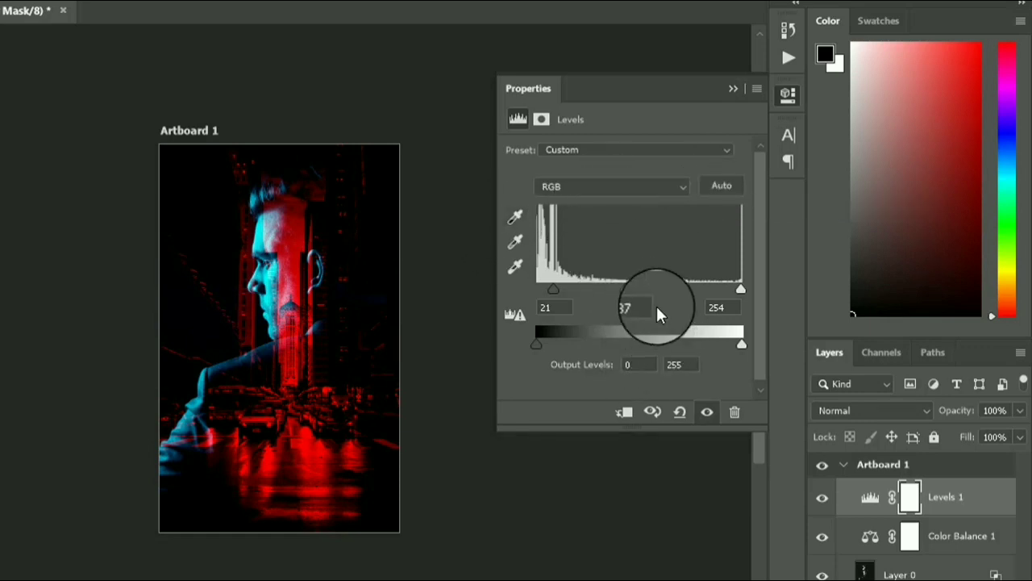
{"action": "mouse_move", "coordinate": [742, 290]}
{"action": "left_mouse_down"}
{"action": "mouse_move", "coordinate": [698, 292]}
{"action": "mouse_move", "coordinate": [743, 289]}
{"action": "left_mouse_up"}
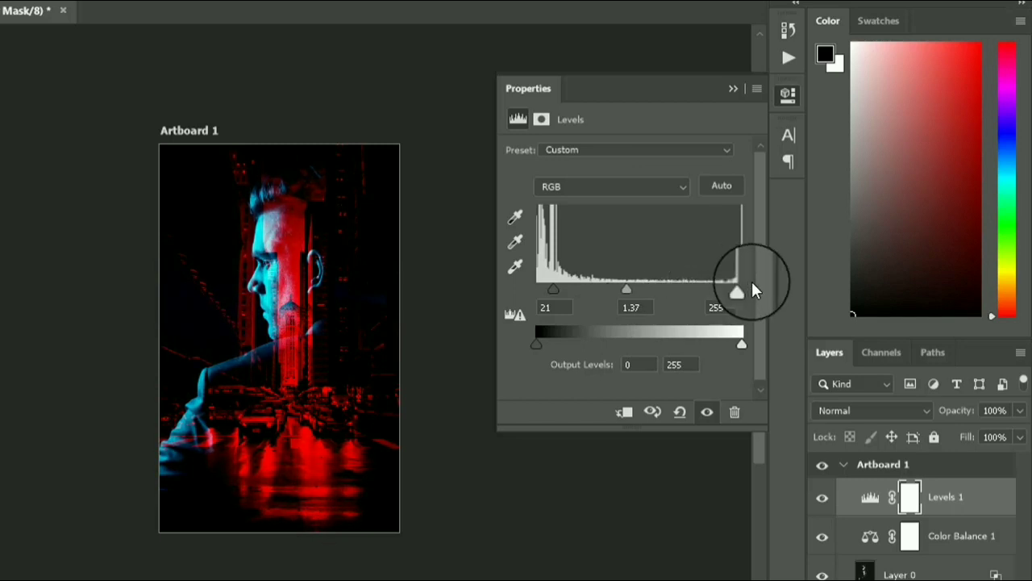
Set the Red channel's Levels inputs to midtone 0.54 and white 210, then close the adjustment's properties.
{"action": "left_click", "coordinate": [661, 197]}
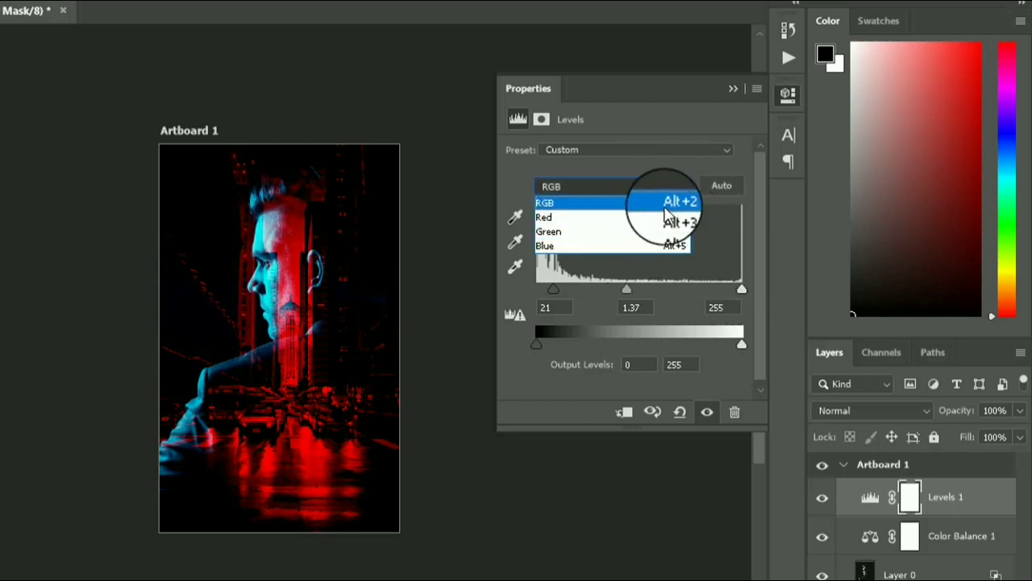
{"action": "left_click", "coordinate": [675, 218]}
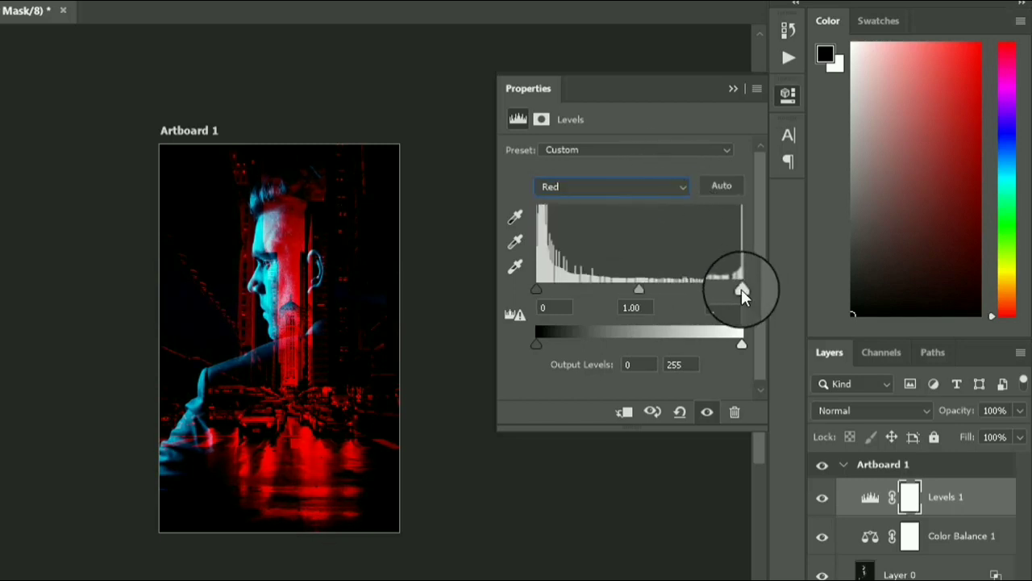
{"action": "left_click_drag", "start_coordinate": [742, 289], "coordinate": [706, 290]}
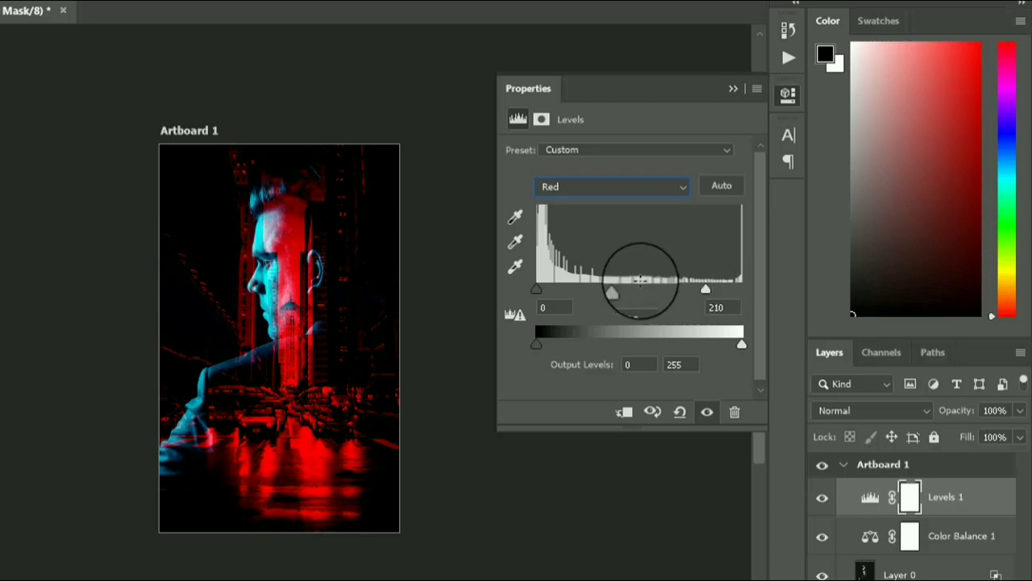
{"action": "left_click", "coordinate": [620, 292]}
{"action": "left_click_drag", "start_coordinate": [620, 292], "coordinate": [651, 292]}
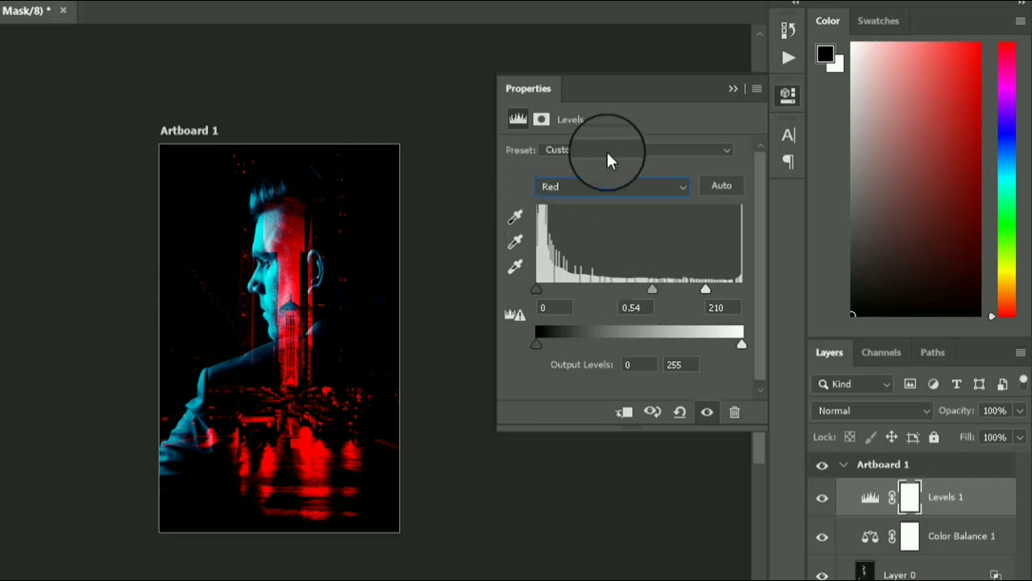
{"action": "left_click", "coordinate": [676, 196]}
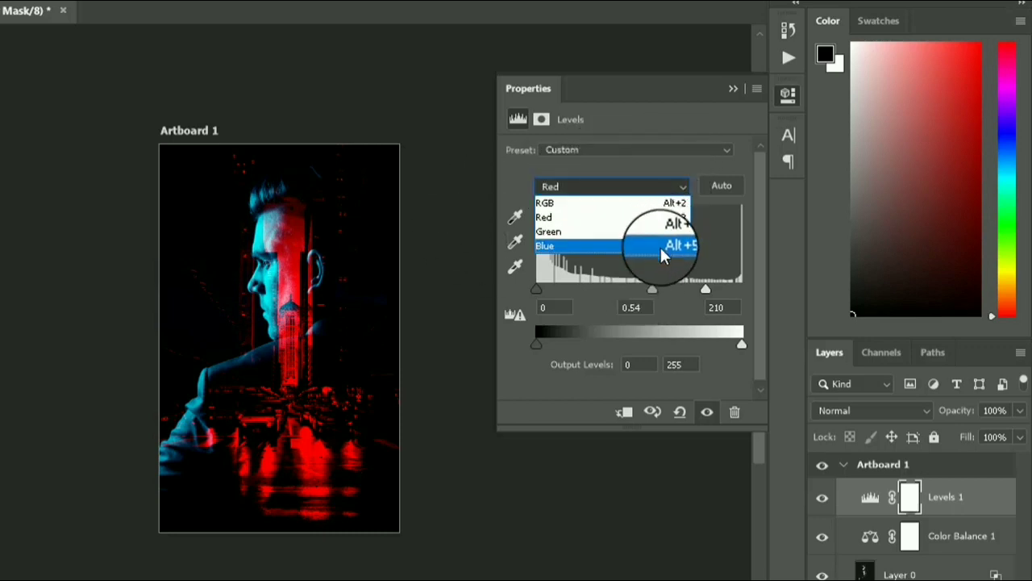
{"action": "left_click", "coordinate": [733, 87]}
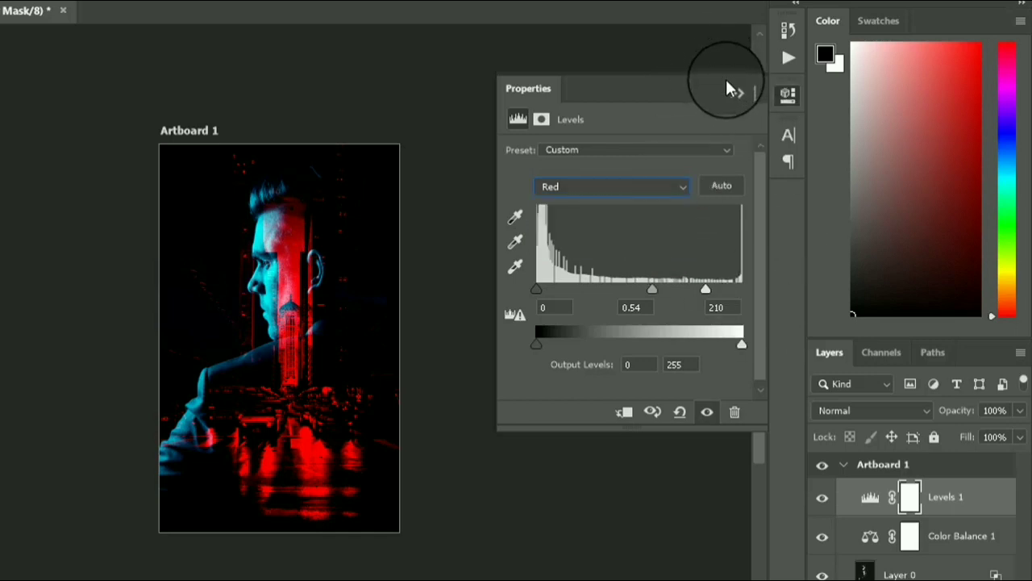
{"action": "left_click", "coordinate": [734, 92]}
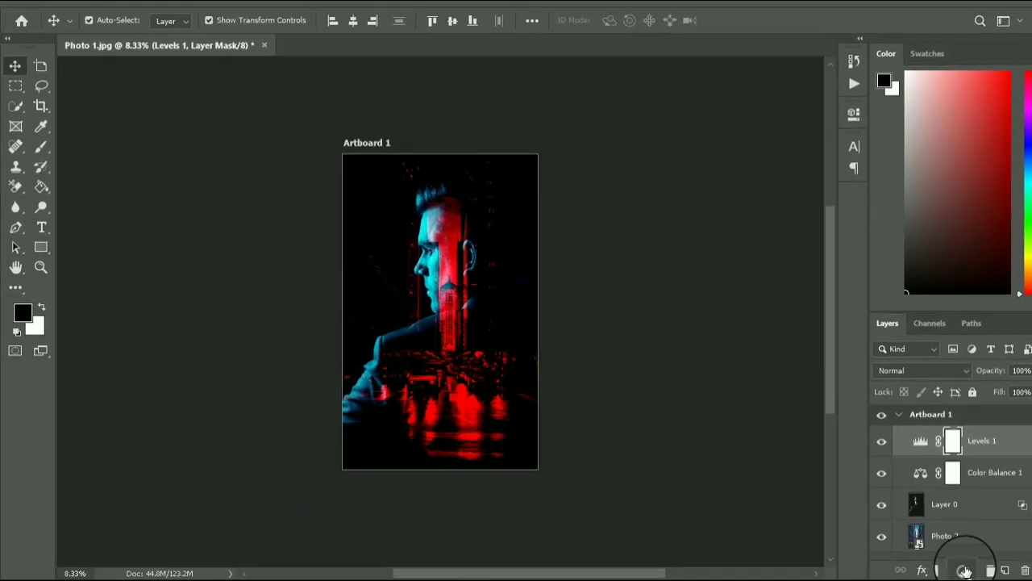
Add a Brightness/Contrast adjustment layer with brightness 49 and contrast 40.
{"action": "left_click", "coordinate": [963, 569]}
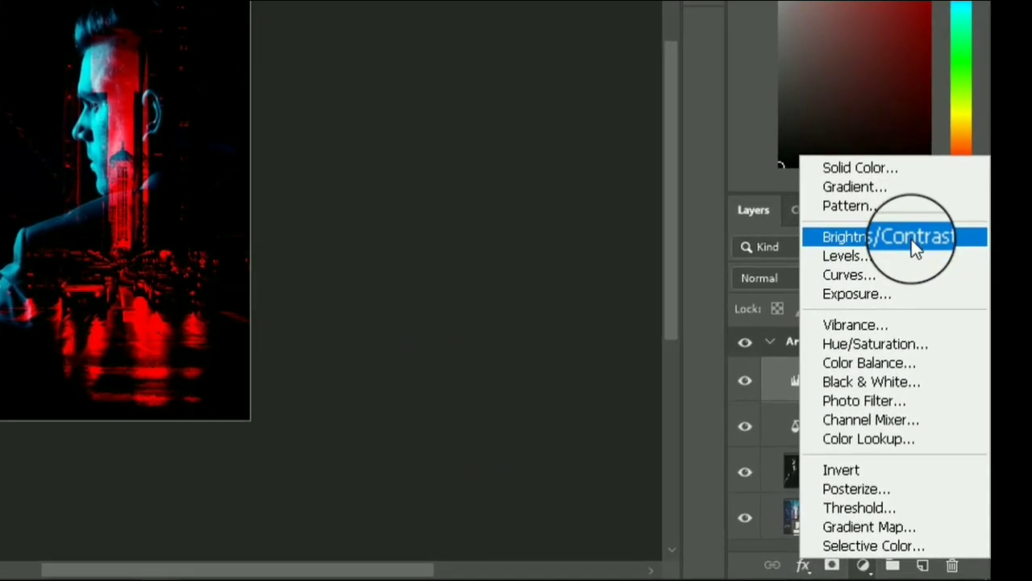
{"action": "left_click", "coordinate": [911, 237]}
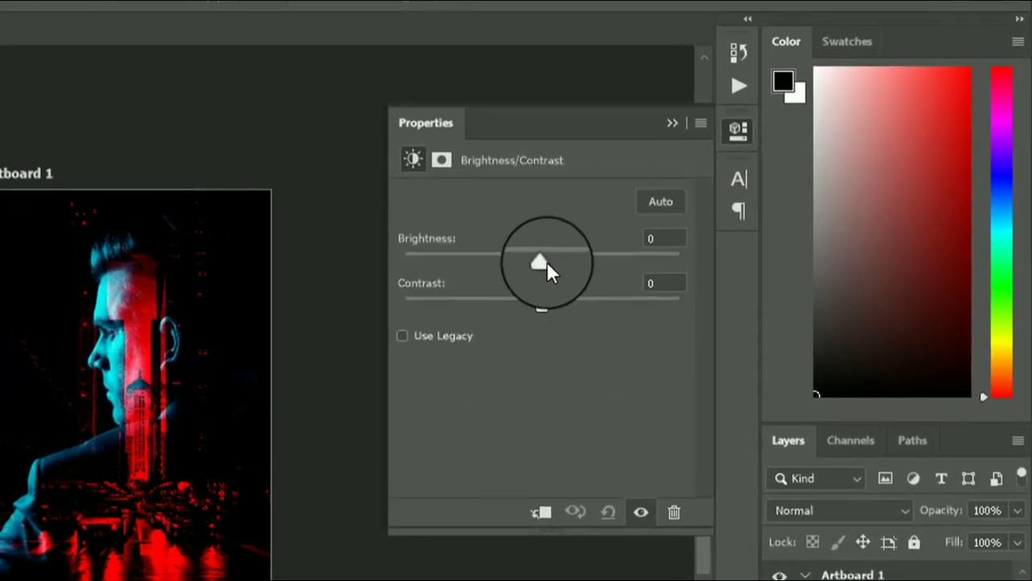
{"action": "left_click_drag", "start_coordinate": [532, 148], "coordinate": [564, 150]}
{"action": "left_click_drag", "start_coordinate": [579, 262], "coordinate": [598, 306]}
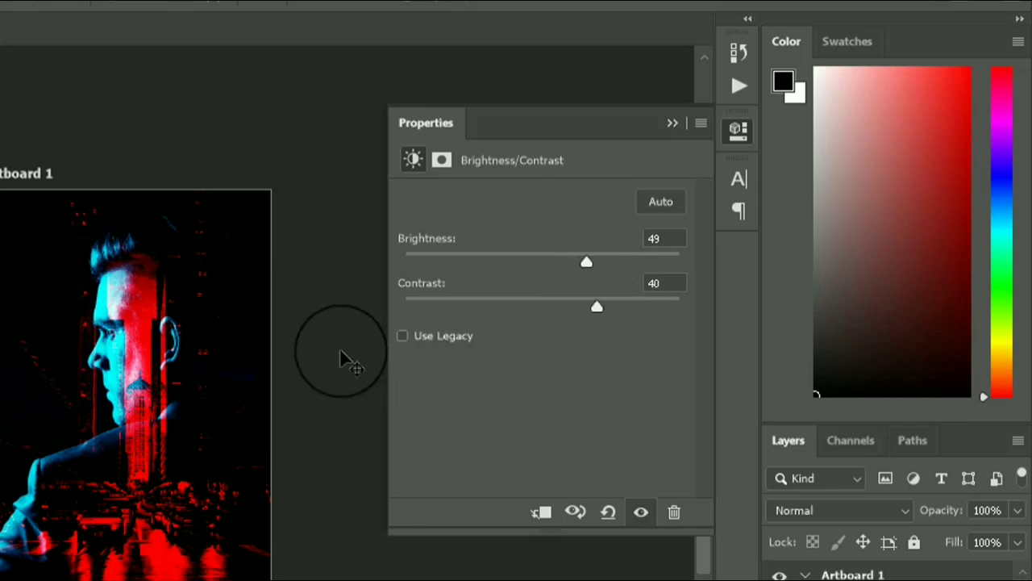
{"action": "left_click", "coordinate": [675, 127]}
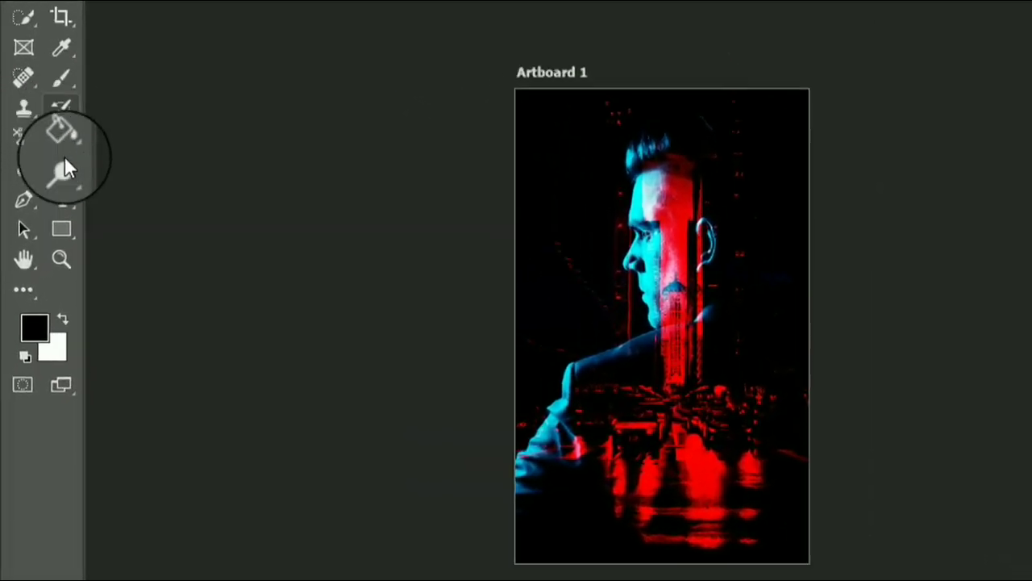
Add the white text "B B C" in Arial Bold, one letter per line, in front of the man's face.
{"action": "left_click", "coordinate": [43, 245]}
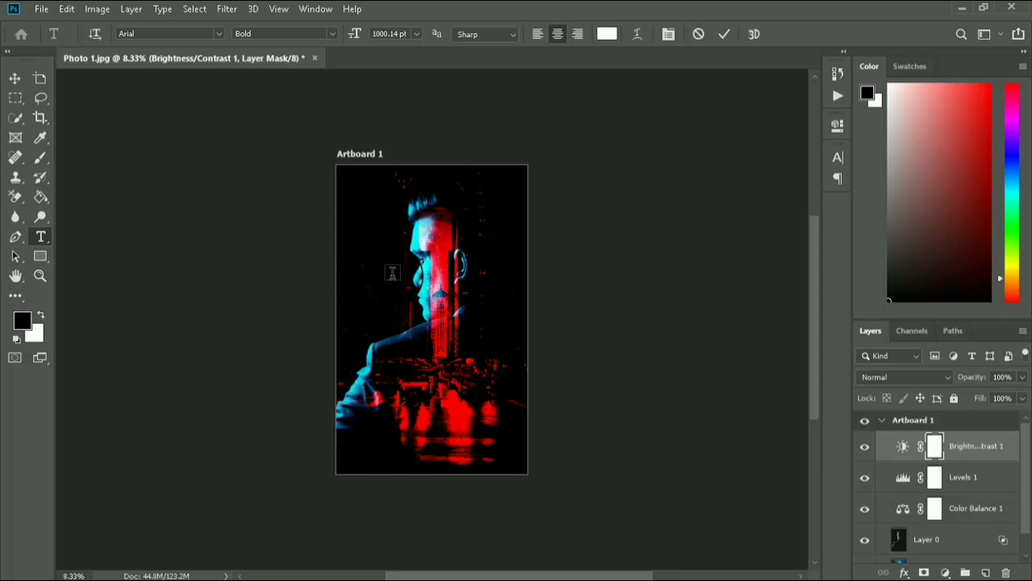
{"action": "key", "text": "x"}
{"action": "left_click", "coordinate": [392, 272]}
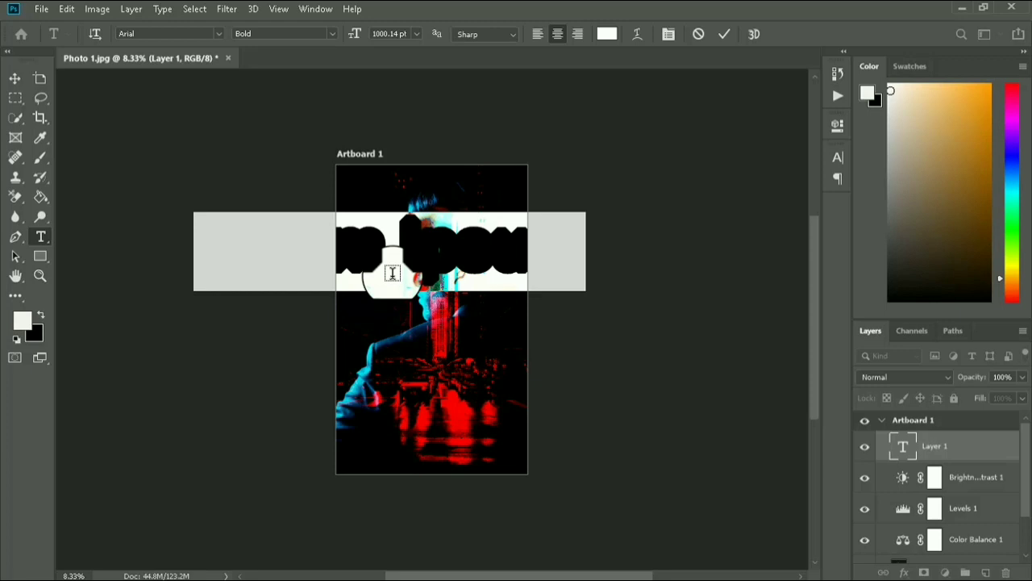
{"action": "key", "text": "BackSpace"}
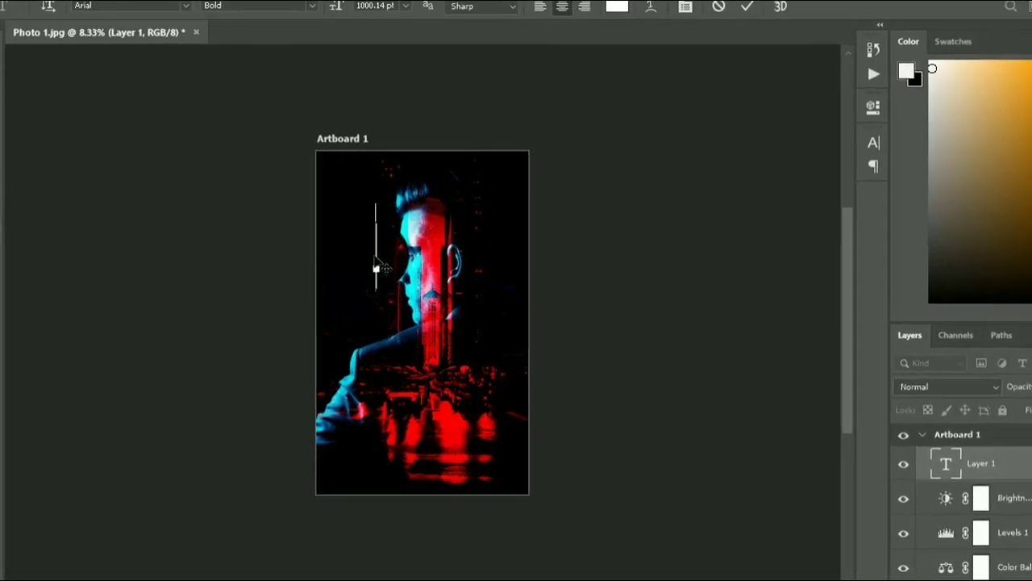
{"action": "type", "text": "8 "}
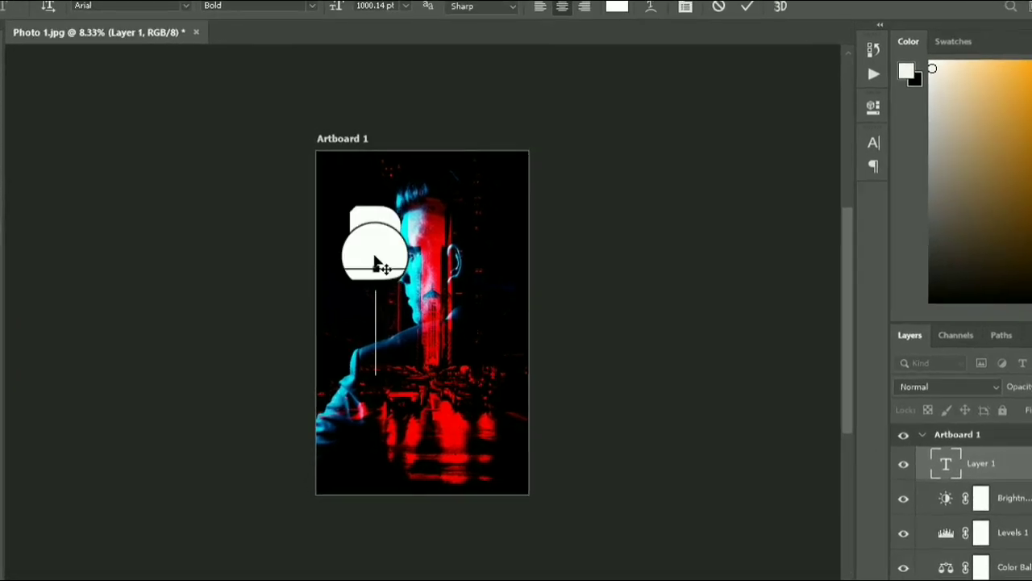
{"action": "type", "text": "B B"}
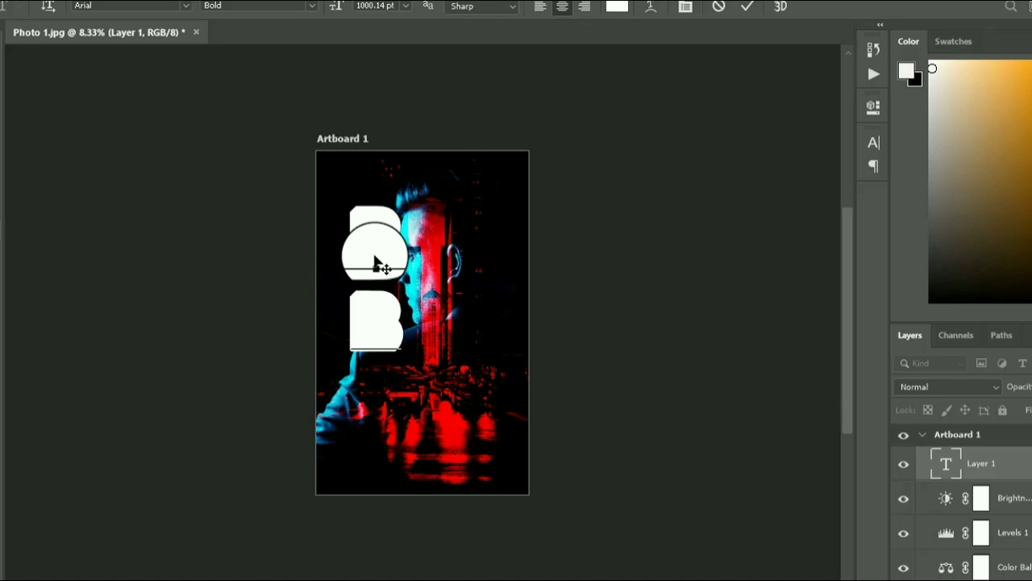
{"action": "type", "text": "C"}
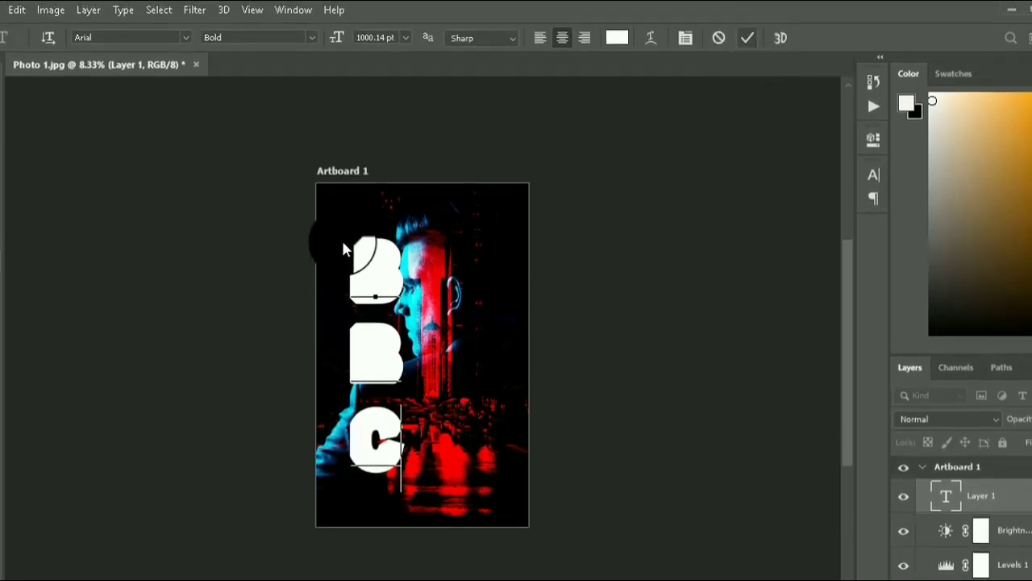
{"action": "key", "text": "ctrl+Return"}
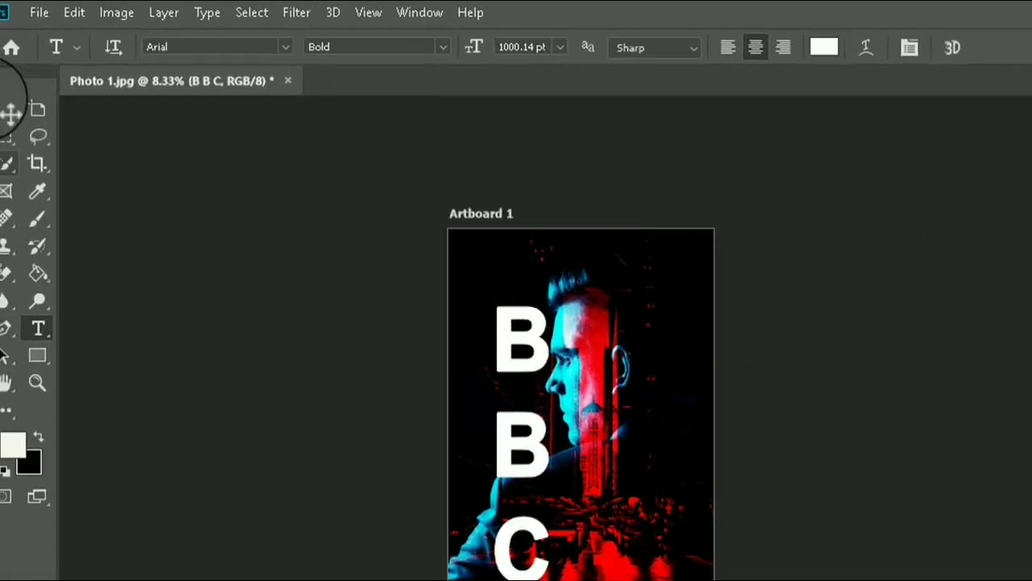
Move the B B C text across the man's head so it sits just right of the artboard's centre, and deselect it.
{"action": "left_click", "coordinate": [12, 115]}
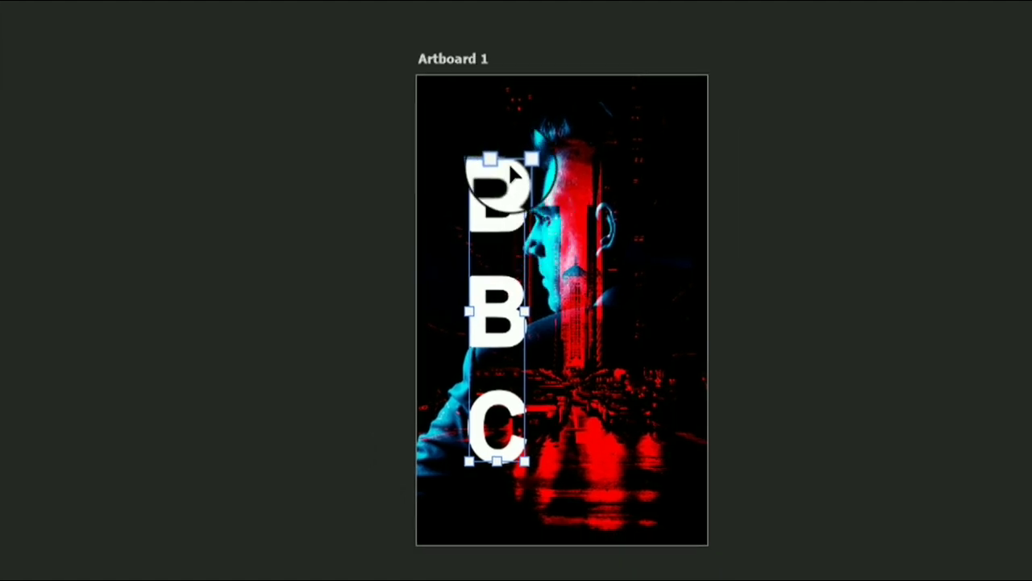
{"action": "left_click_drag", "start_coordinate": [521, 183], "coordinate": [606, 185]}
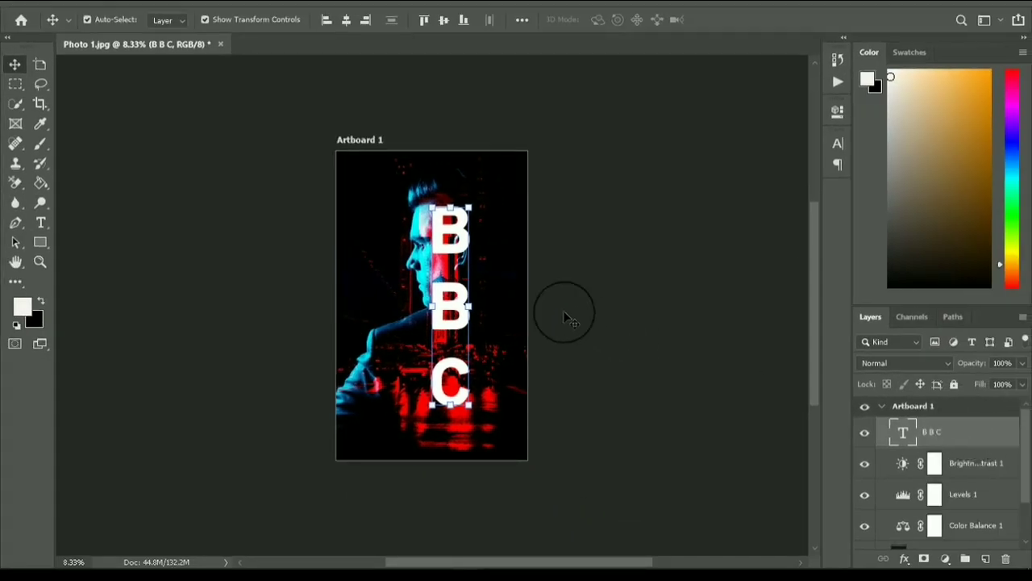
{"action": "left_click", "coordinate": [568, 317]}
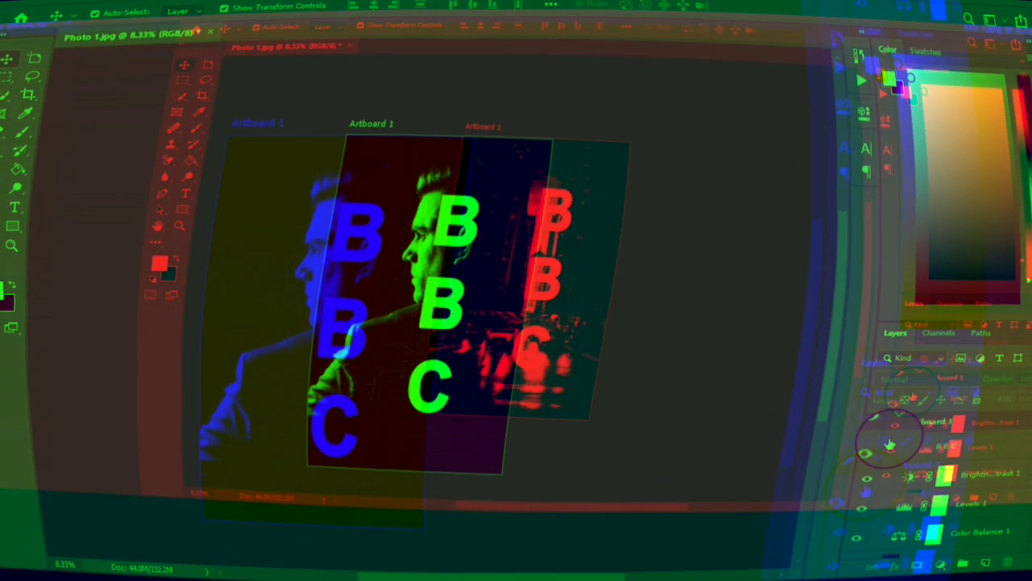